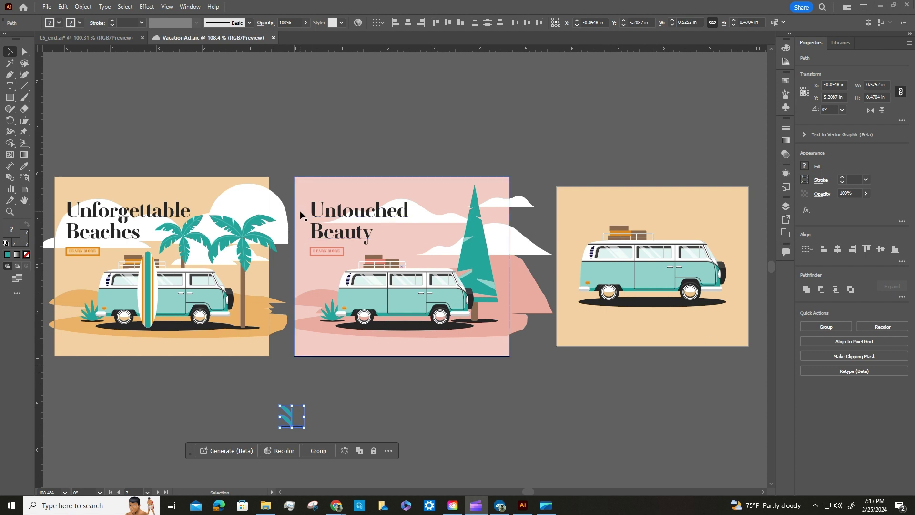
Select the Unforgettable Beaches headline group and zoom so the beach ad artboard fills the window
{"action": "left_click", "coordinate": [131, 215]}
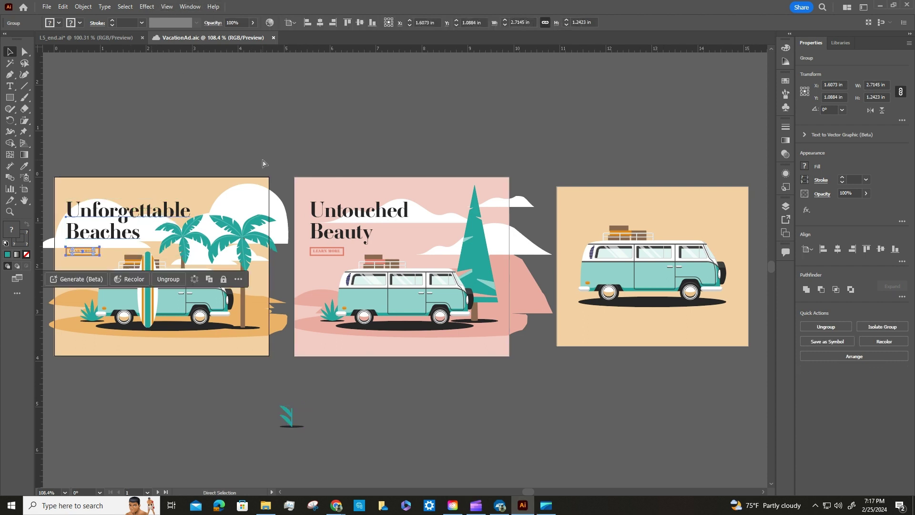
{"action": "key", "text": "ctrl+0"}
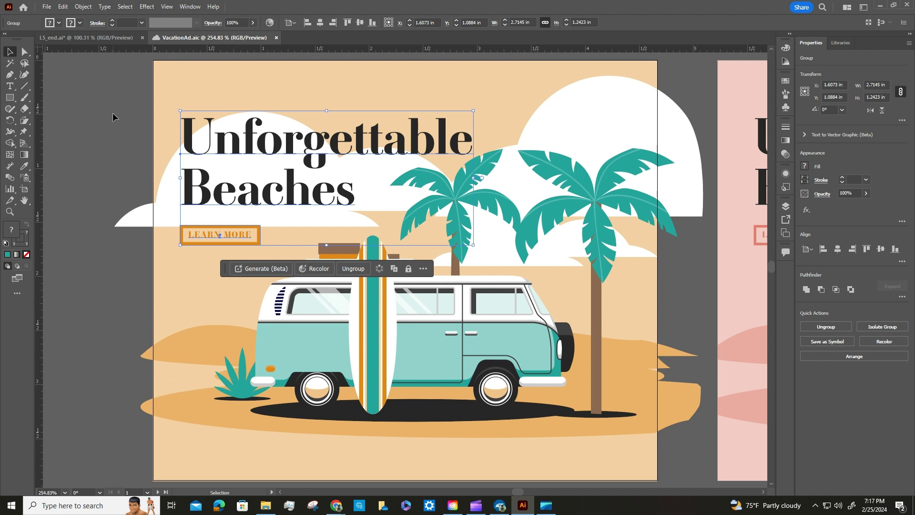
Select the right-hand palm tree and switch to the Rotate tool
{"action": "left_click", "coordinate": [11, 121]}
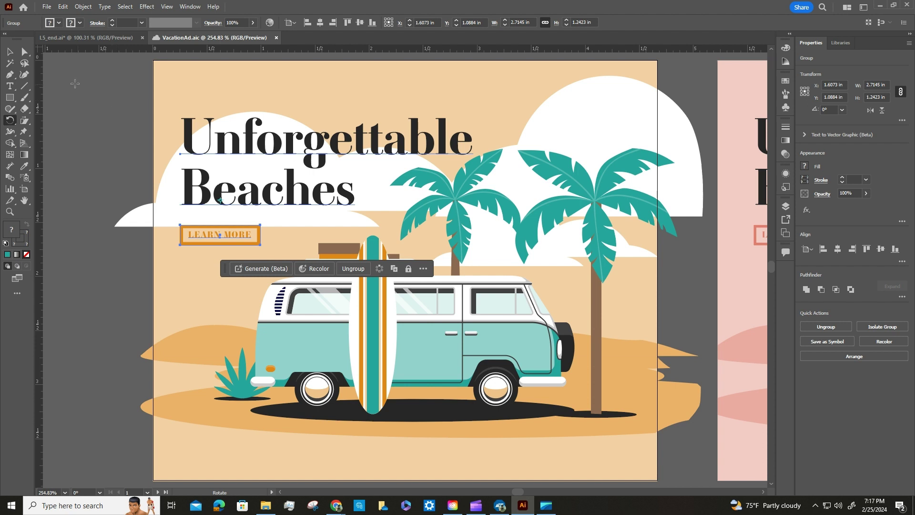
{"action": "left_click", "coordinate": [10, 51]}
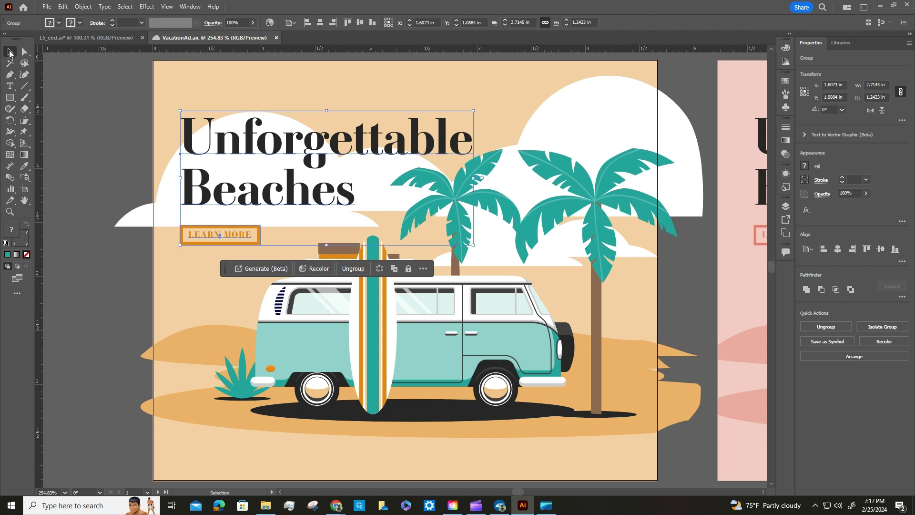
{"action": "left_click", "coordinate": [596, 319]}
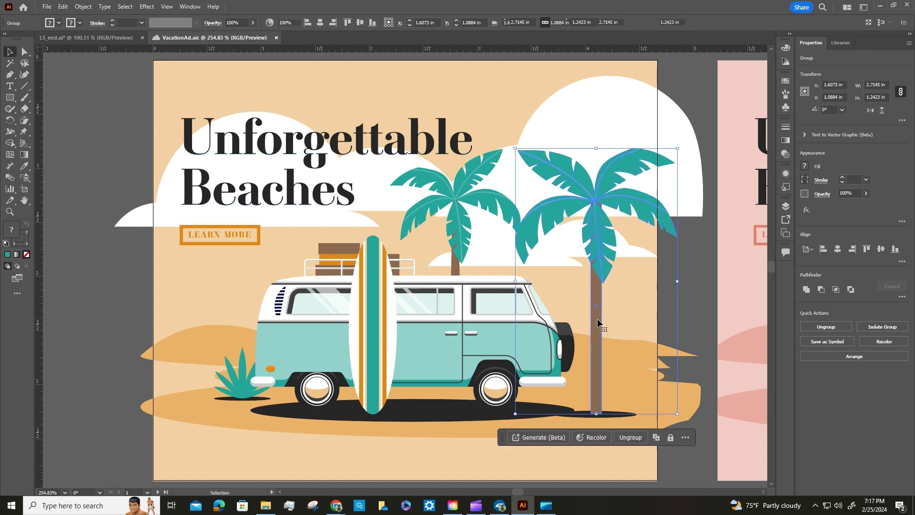
{"action": "left_click", "coordinate": [9, 121]}
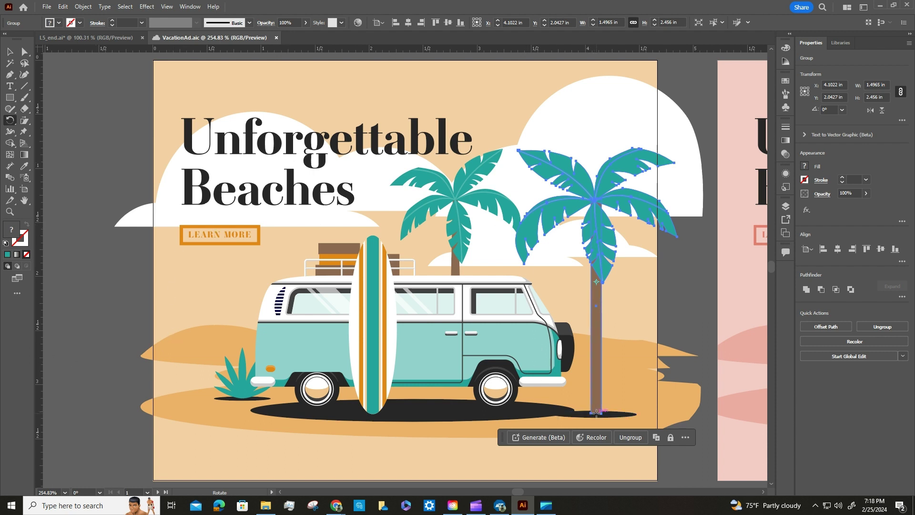
Rotate the right palm tree about its trunk base to 340.19° and save the file
{"action": "left_click", "coordinate": [596, 413]}
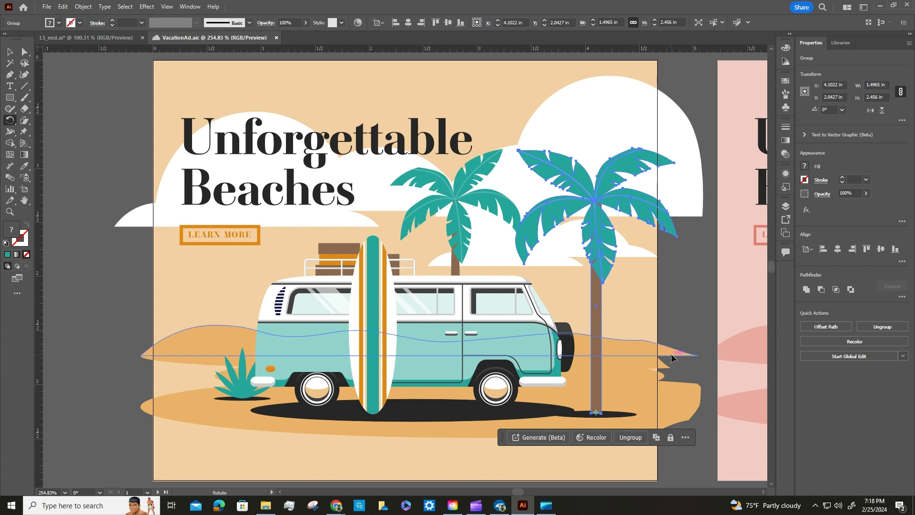
{"action": "left_click_drag", "start_coordinate": [597, 387], "coordinate": [613, 371]}
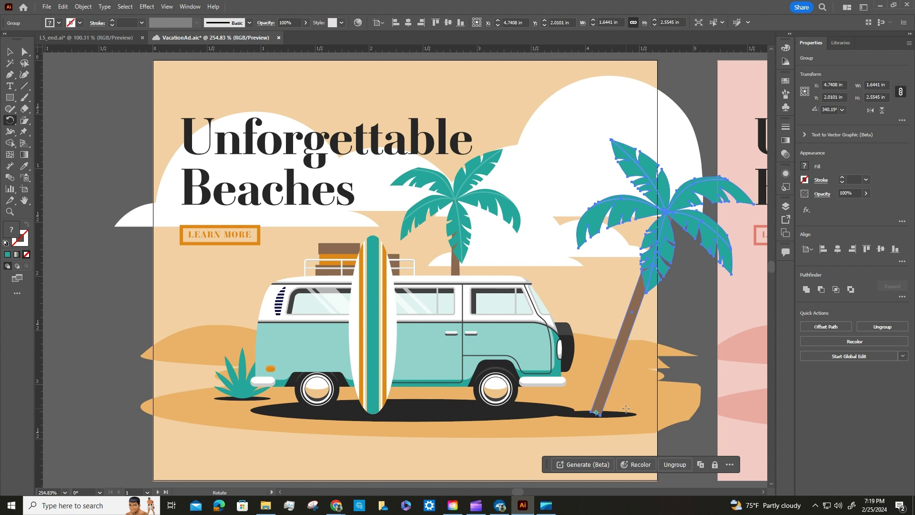
{"action": "key", "text": "ctrl+s"}
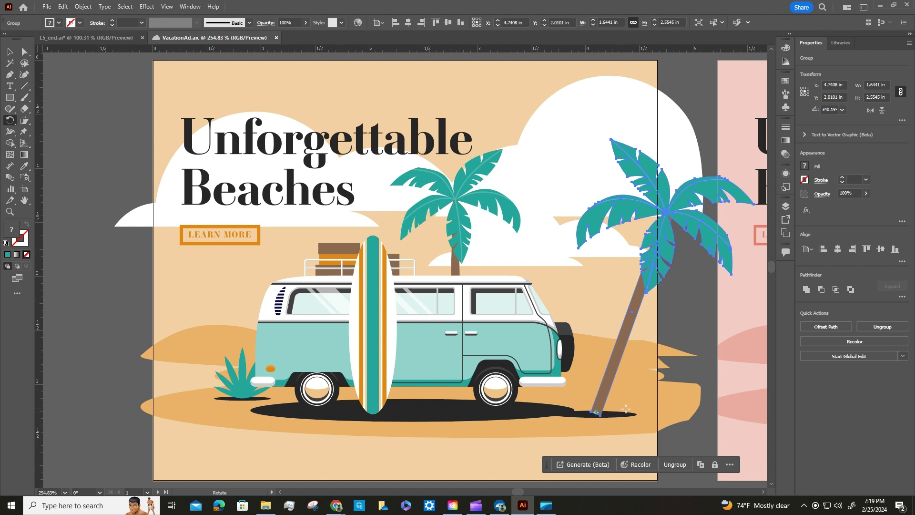
{"action": "left_click", "coordinate": [10, 51]}
Select all three white clouds on the beach ad and open the Object menu
{"action": "left_click", "coordinate": [256, 167]}
{"action": "left_click", "coordinate": [164, 210]}
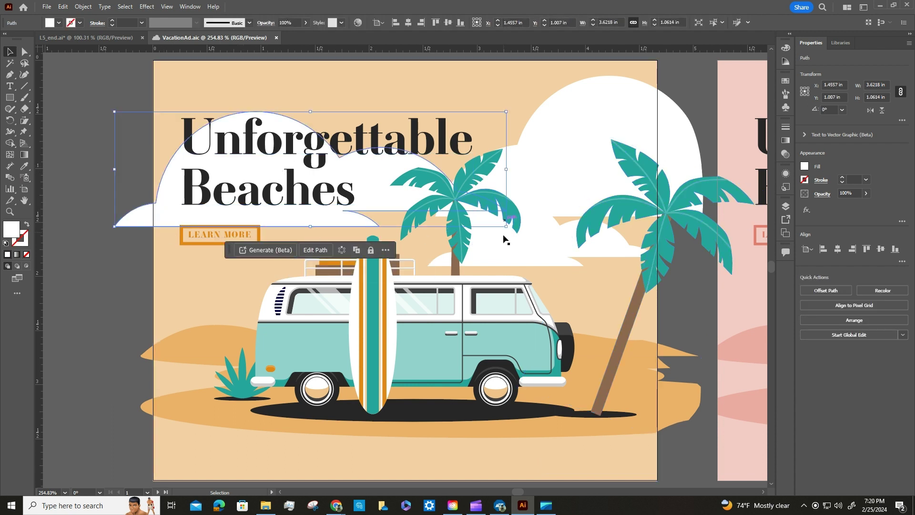
{"action": "left_click", "coordinate": [518, 258], "text": "shift"}
{"action": "left_click", "coordinate": [597, 144], "text": "shift"}
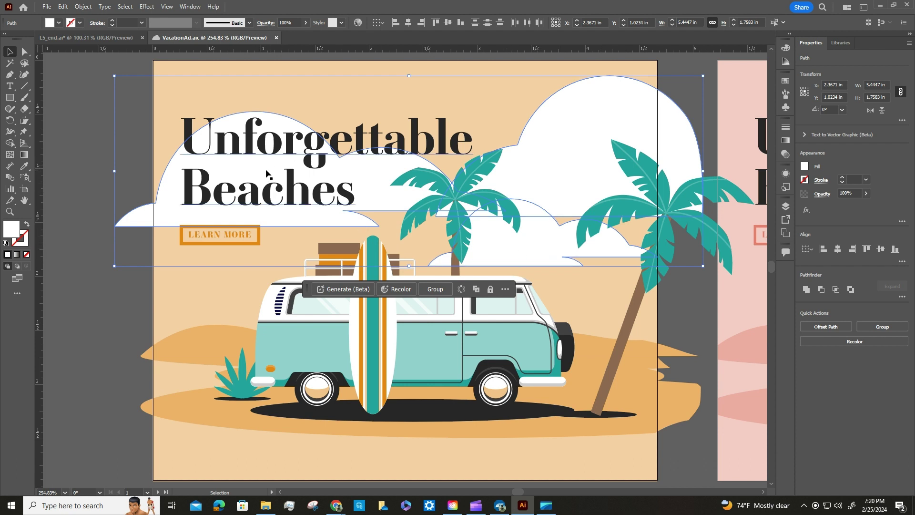
{"action": "left_click", "coordinate": [88, 6]}
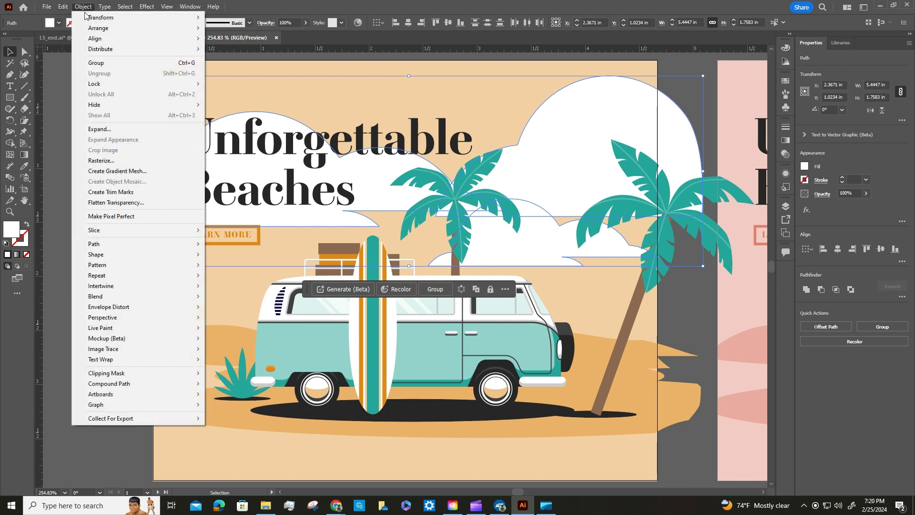
Scale each cloud to 70% horizontally and vertically with Transform Each, then deselect
{"action": "mouse_move", "coordinate": [114, 18]}
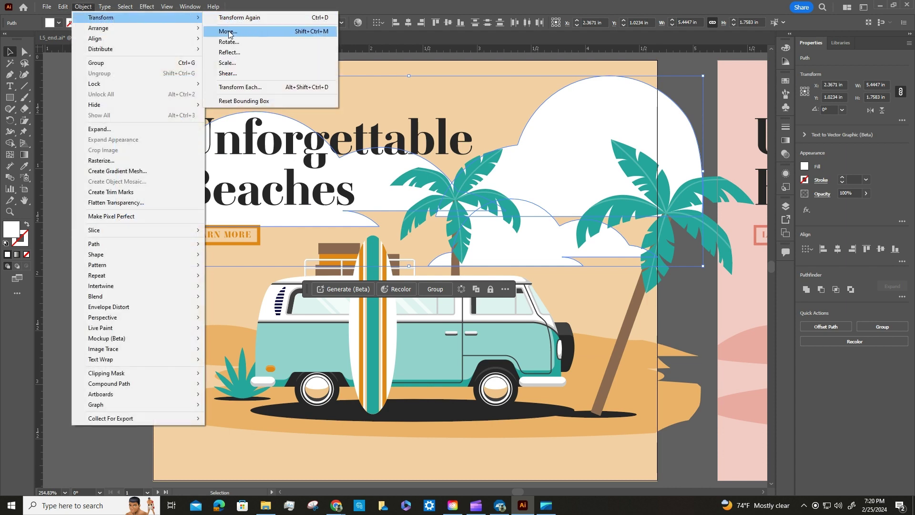
{"action": "left_click", "coordinate": [242, 88]}
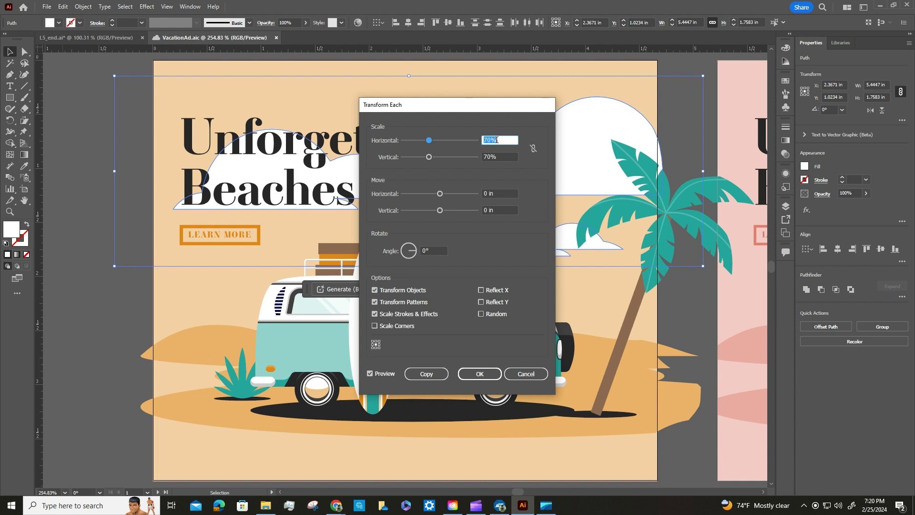
{"action": "left_click", "coordinate": [491, 141]}
{"action": "key", "text": "Tab"}
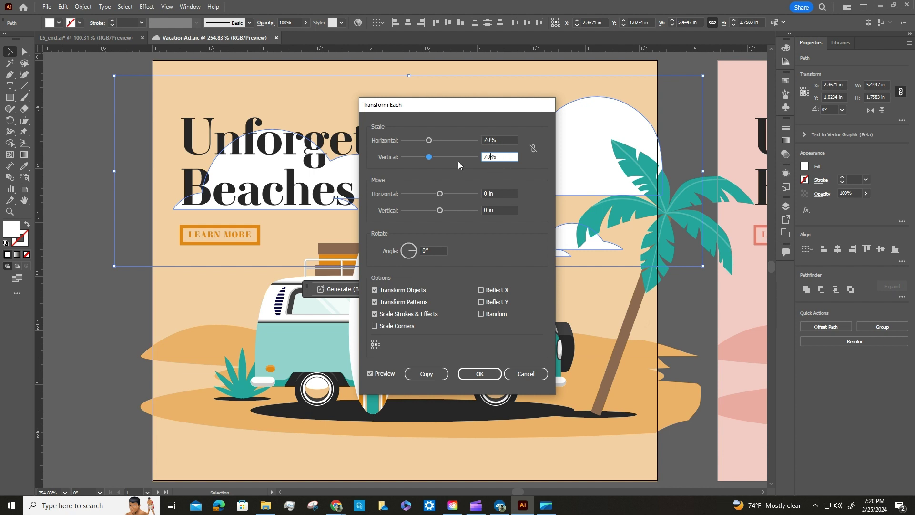
{"action": "left_click", "coordinate": [480, 374]}
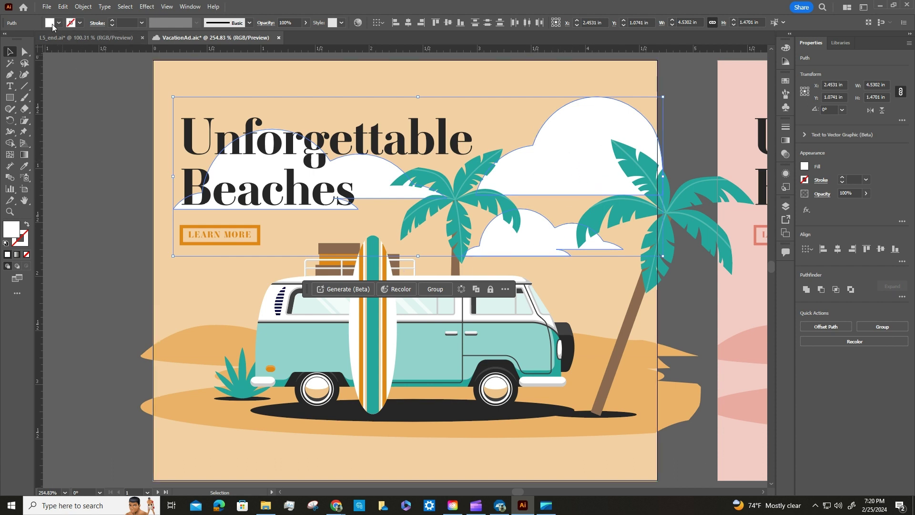
{"action": "left_click", "coordinate": [74, 81]}
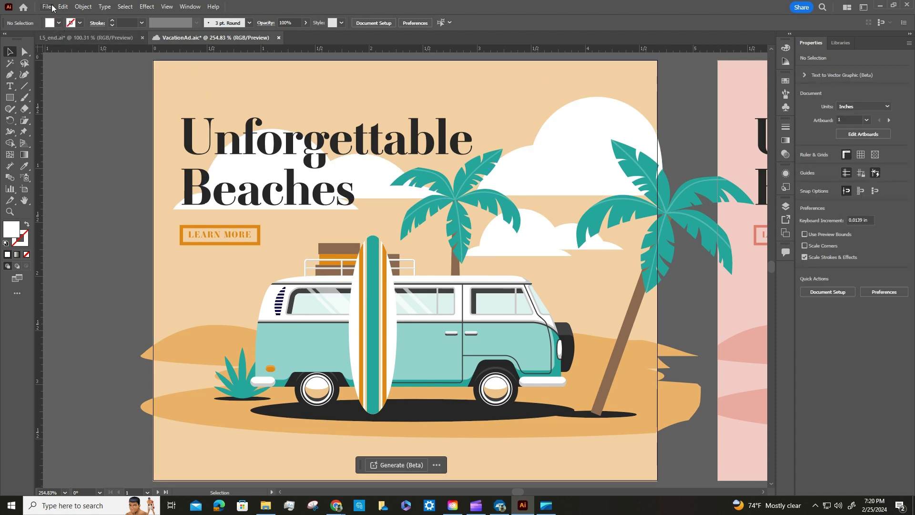
Save VacationAd.aic, then select the van group
{"action": "left_click", "coordinate": [48, 7]}
{"action": "left_click", "coordinate": [67, 94]}
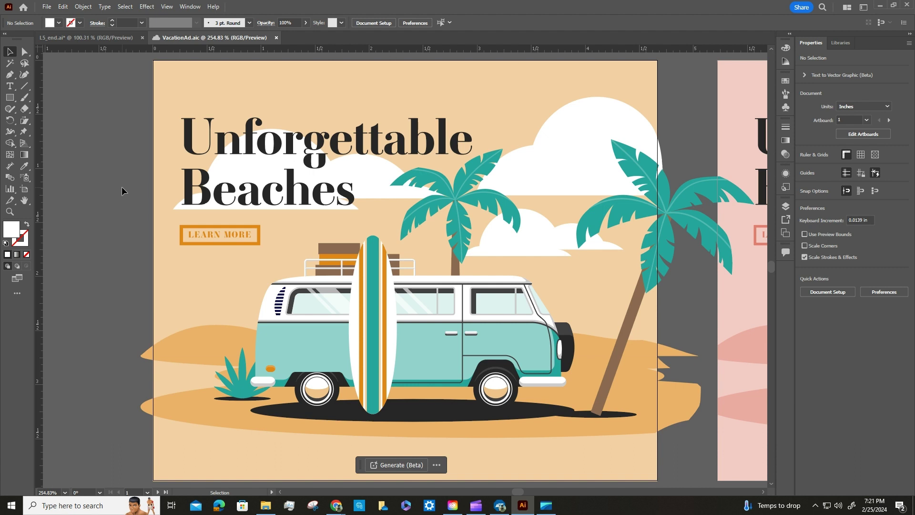
{"action": "left_click", "coordinate": [429, 350]}
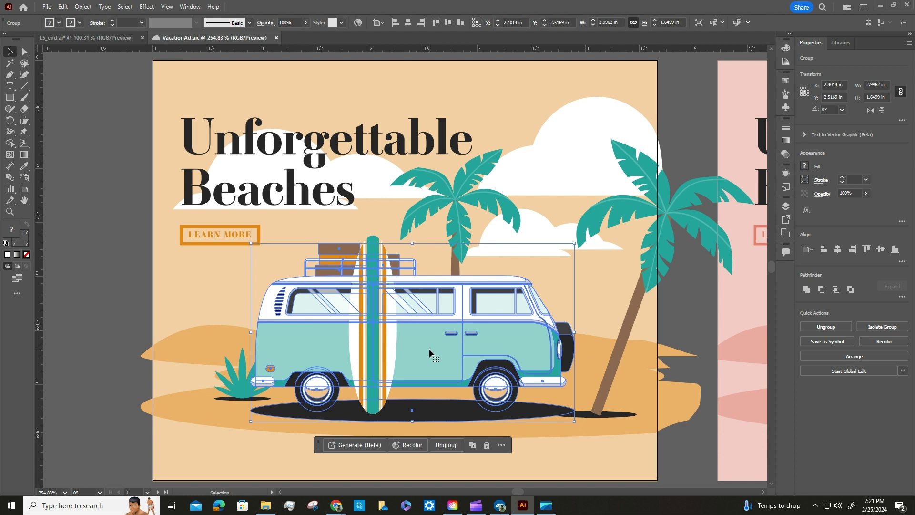
Zoom in on the van and draw a narrow upright rectangle in its rear side window
{"action": "key", "text": "a"}
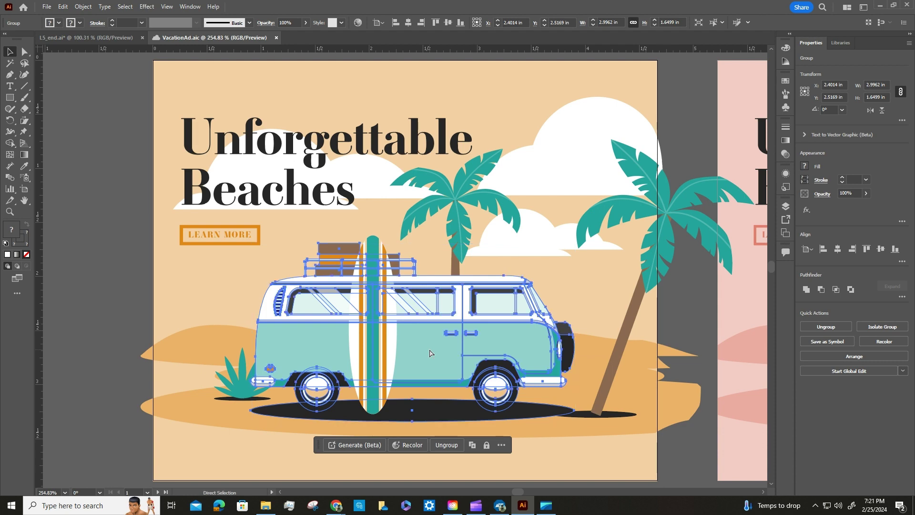
{"action": "key", "text": "ctrl+plus"}
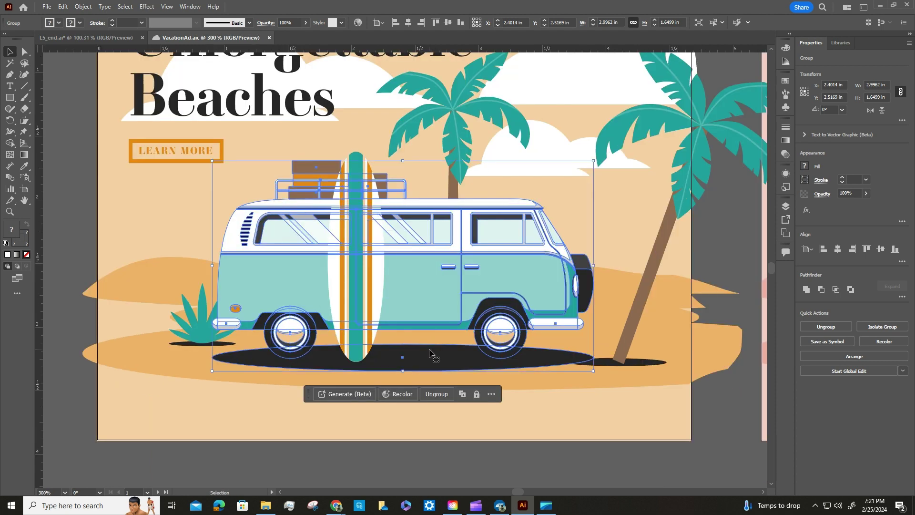
{"action": "key", "text": "ctrl+plus"}
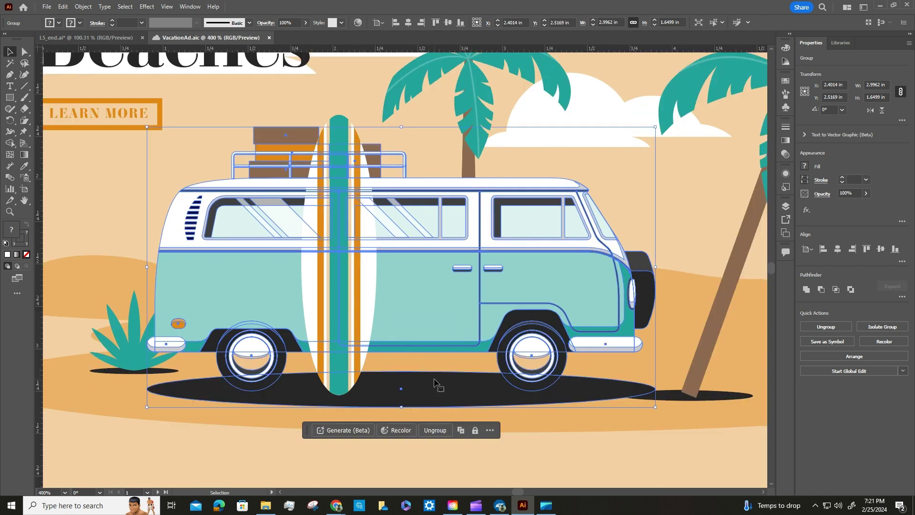
{"action": "left_click", "coordinate": [10, 88]}
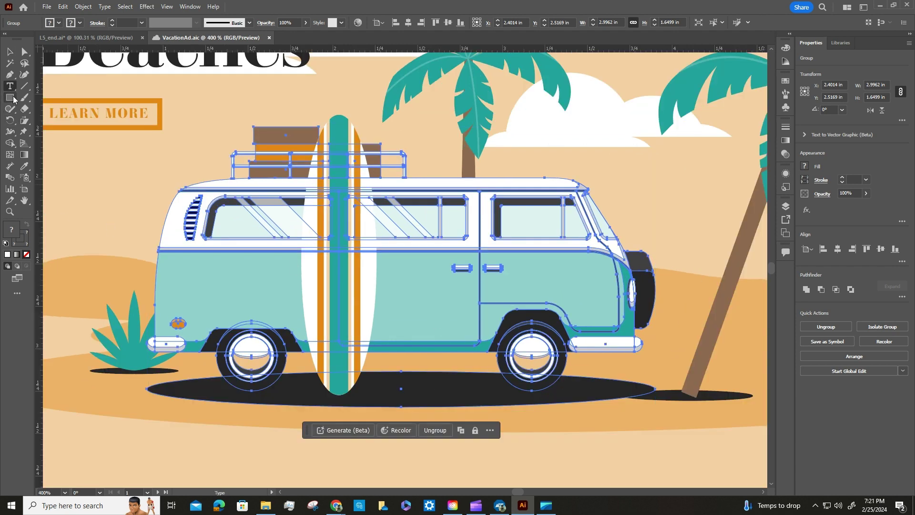
{"action": "left_click", "coordinate": [12, 97]}
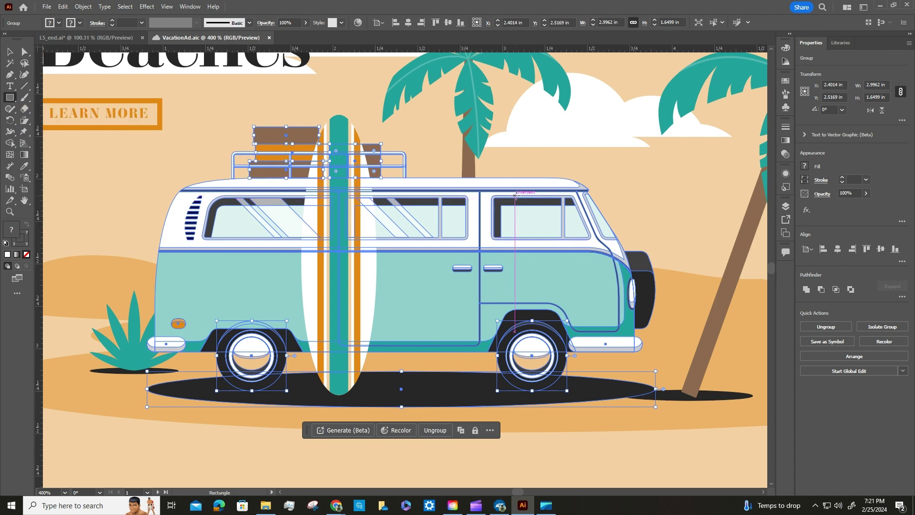
{"action": "left_click_drag", "start_coordinate": [516, 196], "coordinate": [534, 236]}
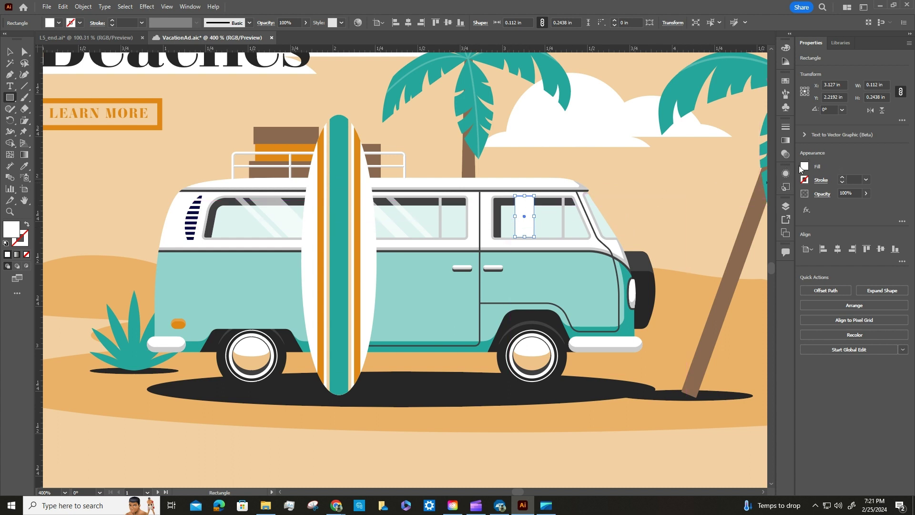
{"action": "left_click", "coordinate": [801, 167]}
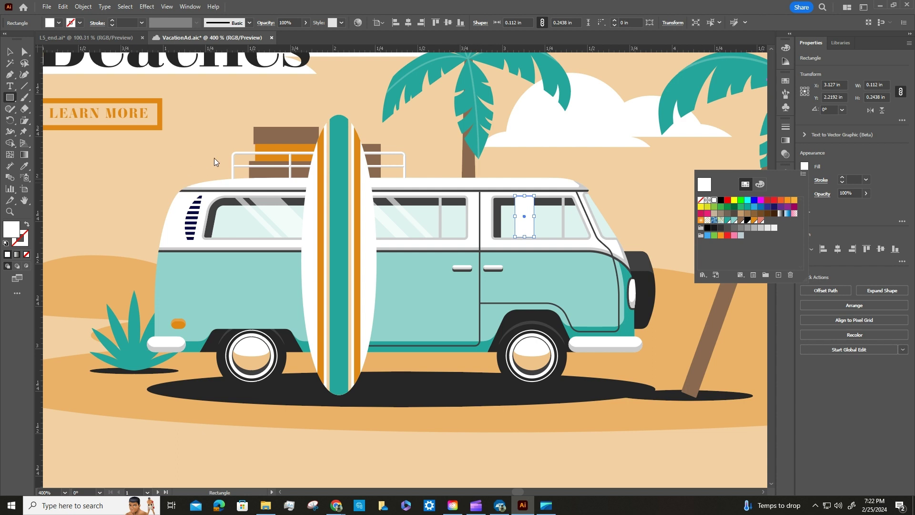
Keep the whole window rectangle selected and switch to the Shear tool
{"action": "left_click", "coordinate": [25, 123]}
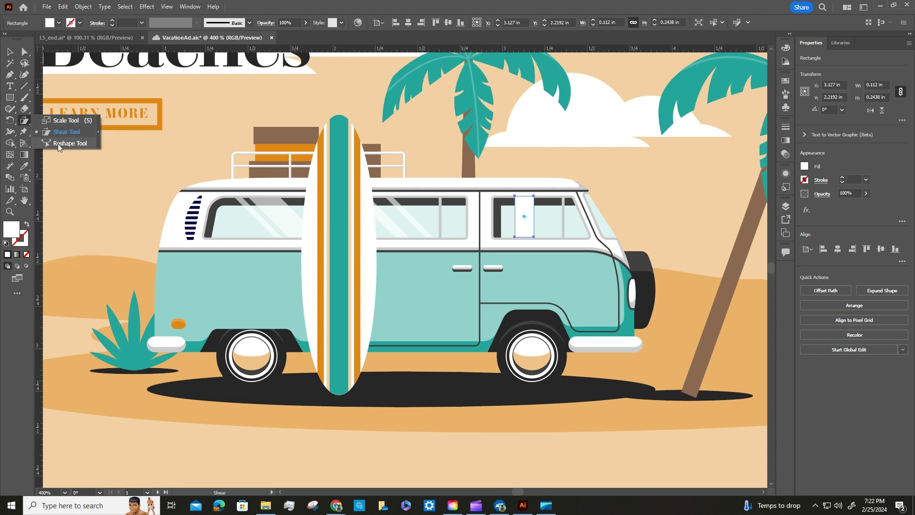
{"action": "key", "text": "v"}
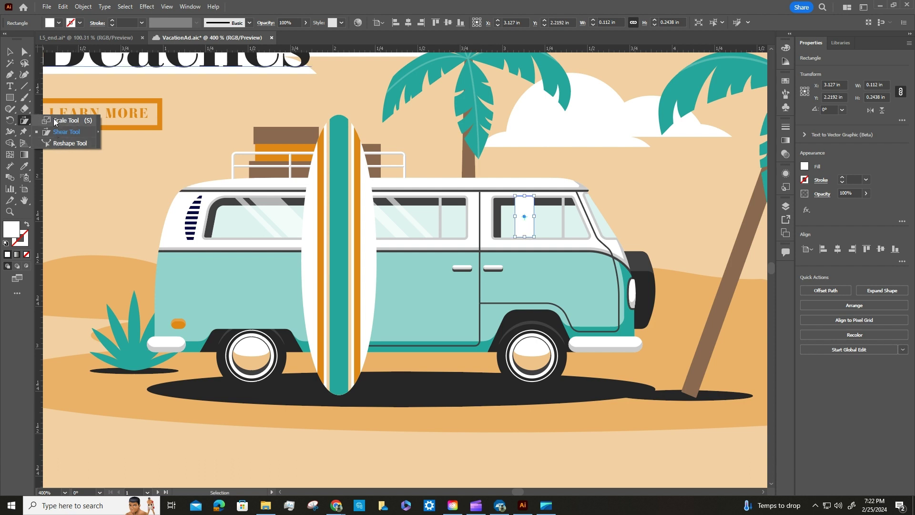
{"action": "left_click", "coordinate": [24, 123]}
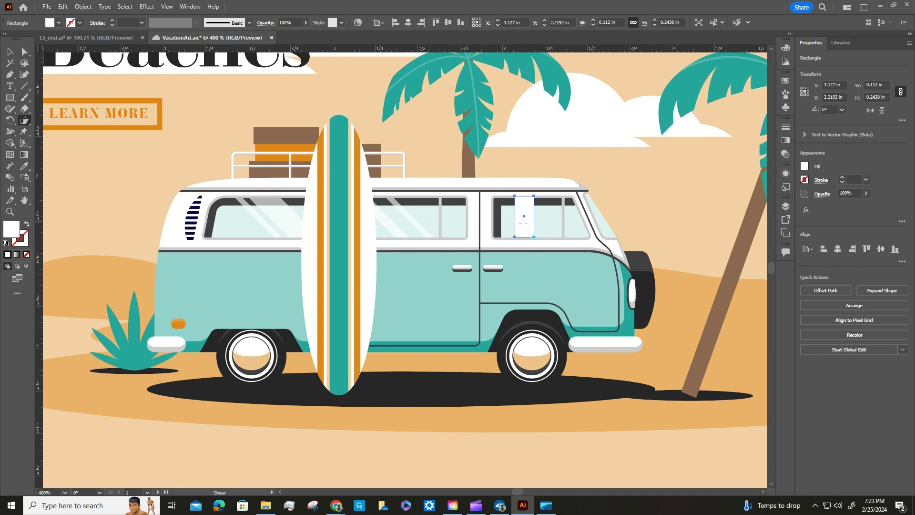
{"action": "key", "text": "v"}
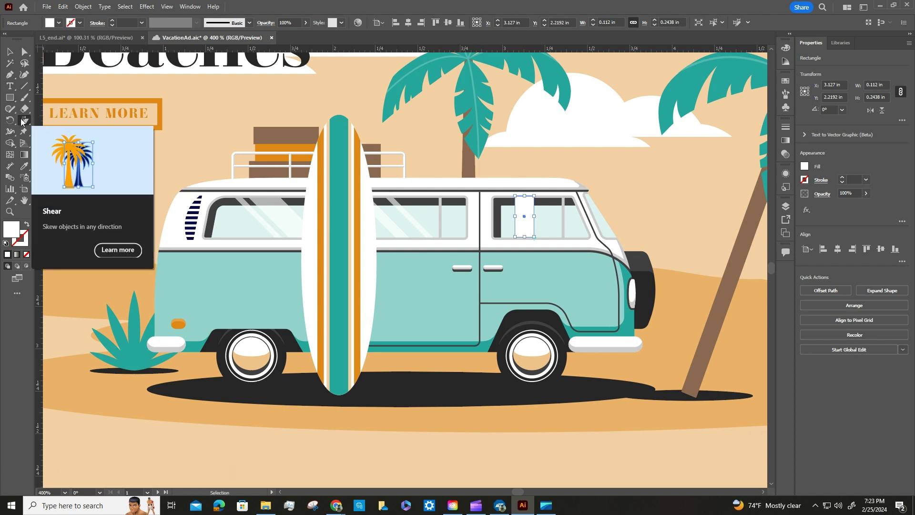
{"action": "left_click", "coordinate": [9, 51]}
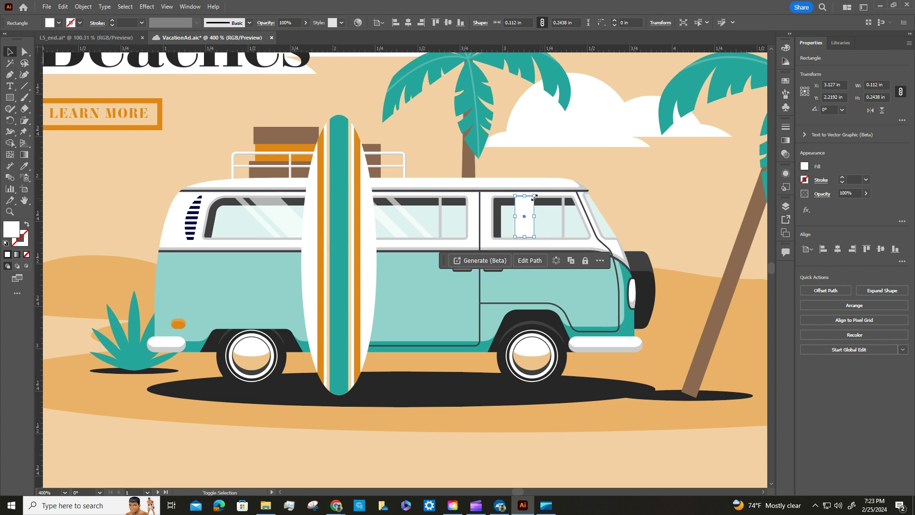
{"action": "left_click", "coordinate": [24, 120]}
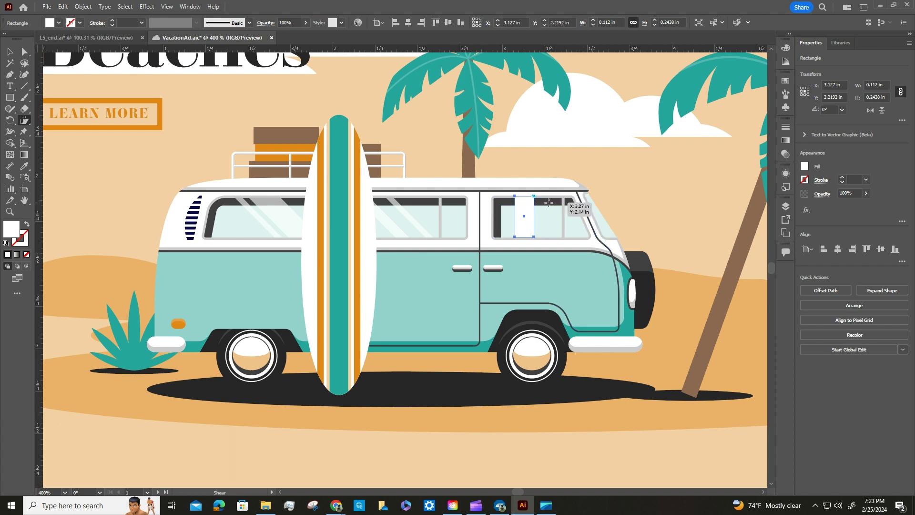
Shear the window rectangle, undo it, shear again from the top edge, then deselect
{"action": "left_click_drag", "start_coordinate": [549, 202], "coordinate": [563, 210]}
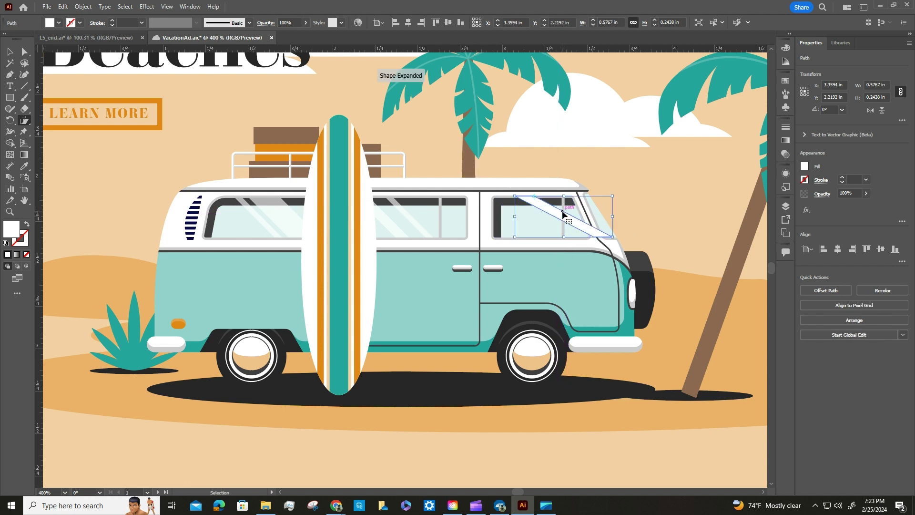
{"action": "key", "text": "ctrl+z"}
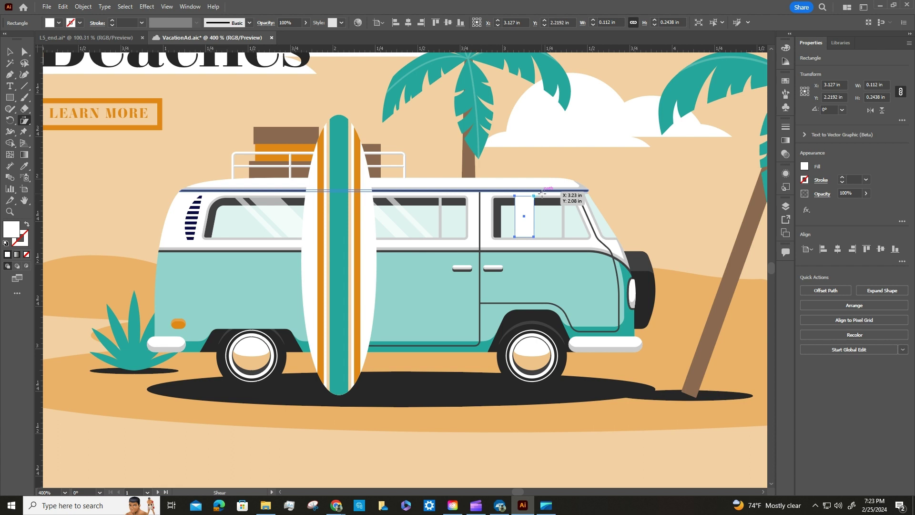
{"action": "mouse_move", "coordinate": [542, 193]}
{"action": "left_mouse_down"}
{"action": "mouse_move", "coordinate": [547, 199]}
{"action": "mouse_move", "coordinate": [531, 195]}
{"action": "left_mouse_up"}
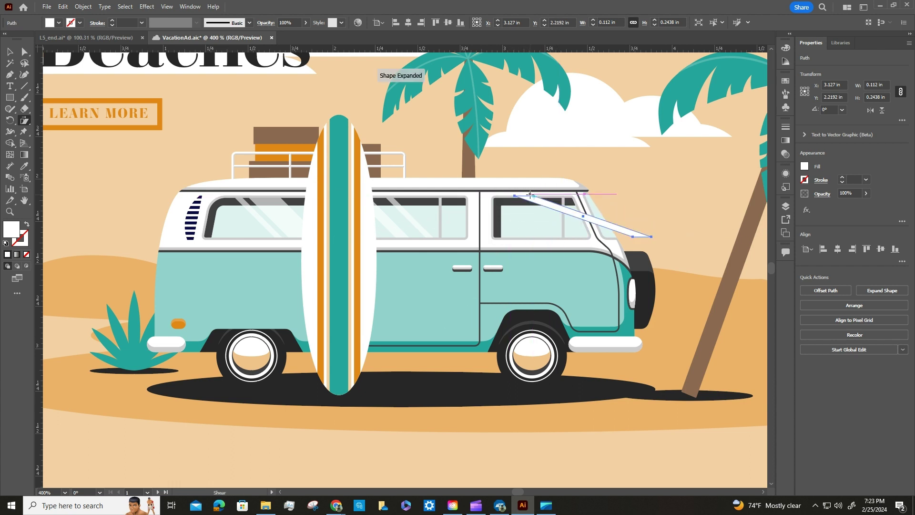
{"action": "key", "text": "ctrl+shift+a"}
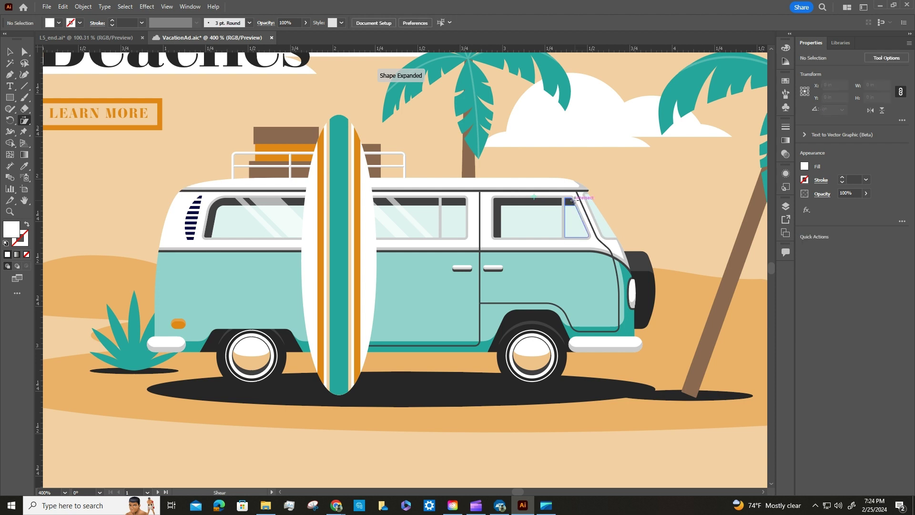
Draw a new thin rectangle over the van's rear window and switch to the Shear tool
{"action": "left_click", "coordinate": [10, 97]}
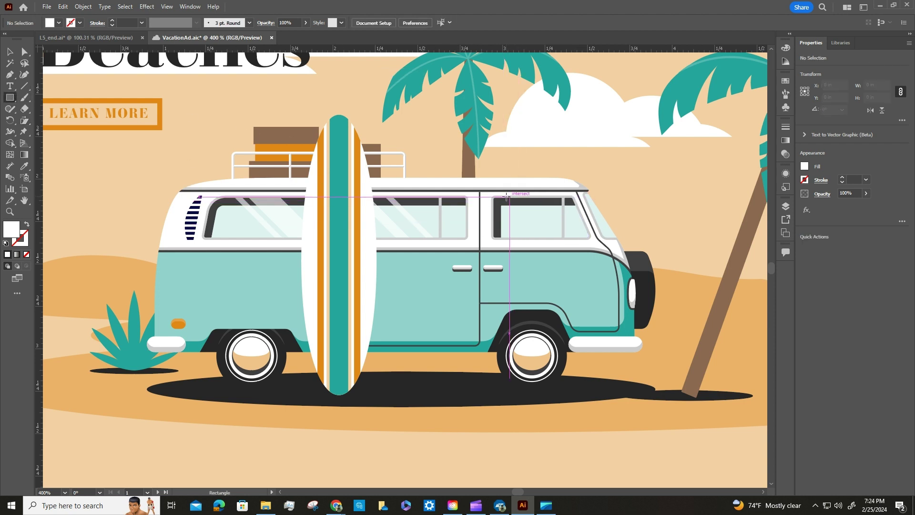
{"action": "left_click_drag", "start_coordinate": [506, 197], "coordinate": [524, 237]}
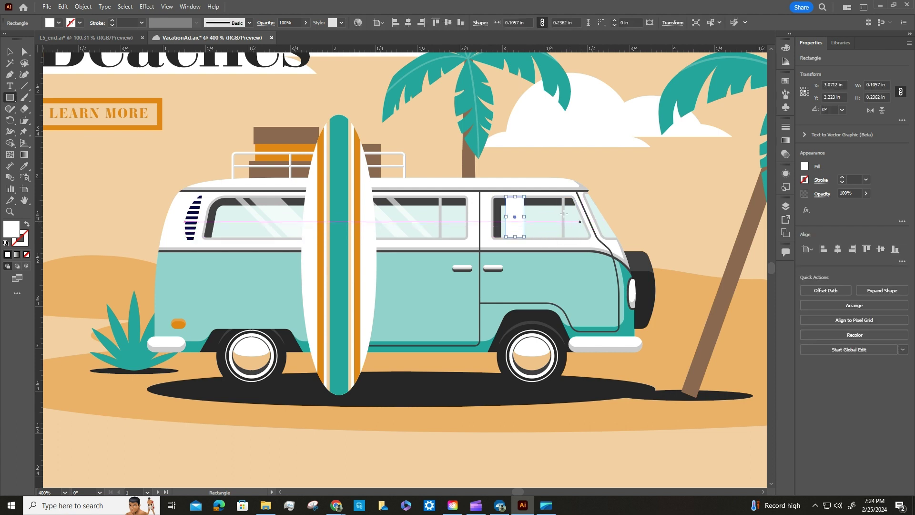
{"action": "left_click", "coordinate": [24, 120]}
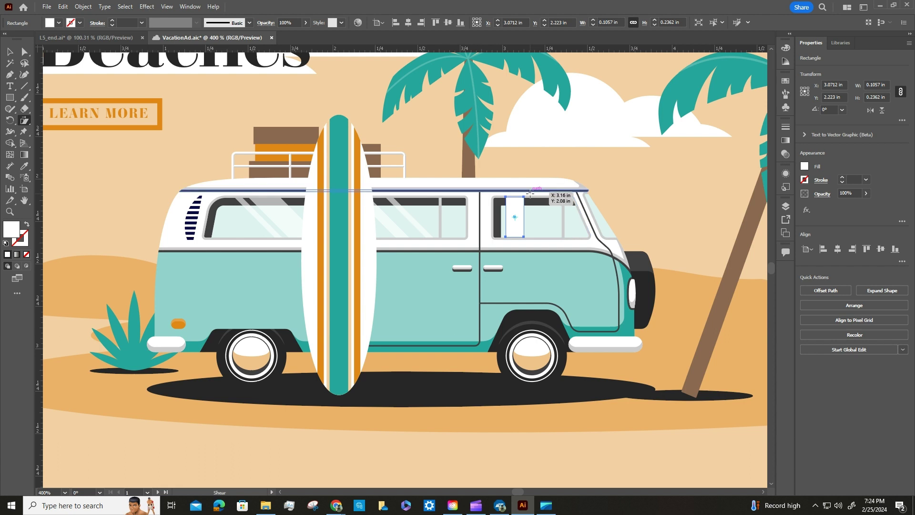
Shear the rectangle into a diagonal glare strip, nudge it inside the glass, and save
{"action": "left_click_drag", "start_coordinate": [531, 193], "coordinate": [504, 201]}
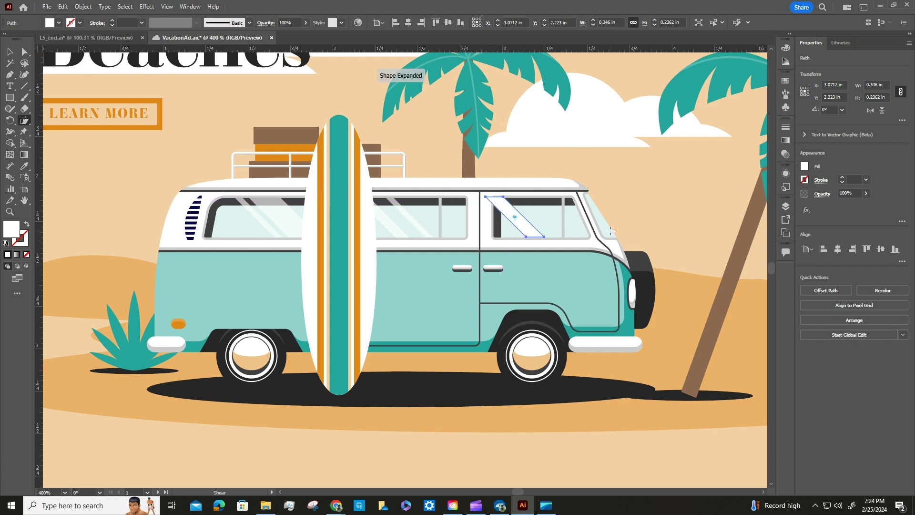
{"action": "key", "text": "Right"}
{"action": "key", "text": "Right"}
{"action": "key", "text": "Right"}
{"action": "key", "text": "Right"}
{"action": "key", "text": "Right"}
{"action": "key", "text": "Right"}
{"action": "key", "text": "Right"}
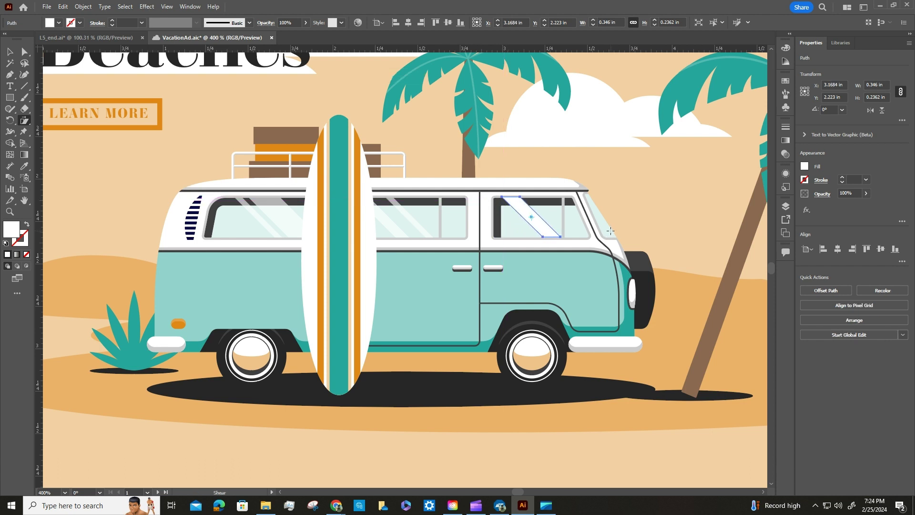
{"action": "key", "text": "Left"}
{"action": "key", "text": "Left"}
{"action": "key", "text": "Left"}
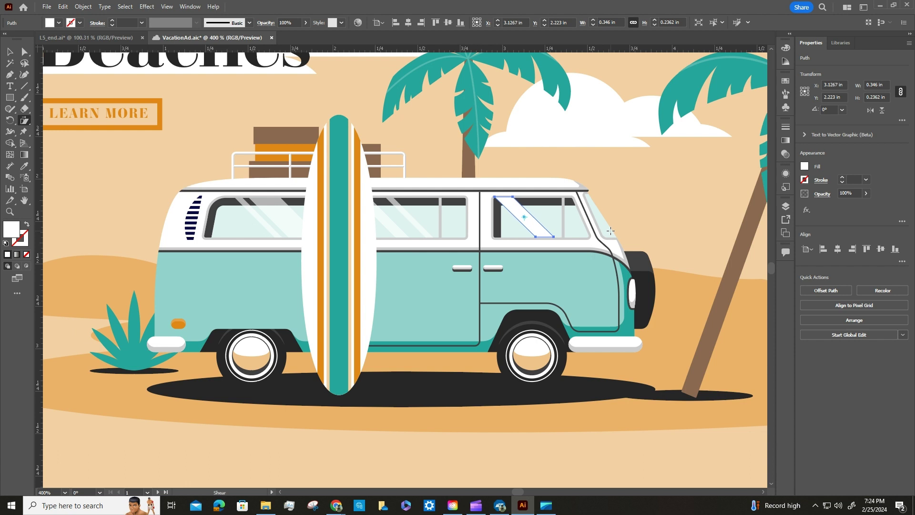
{"action": "key", "text": "Down"}
{"action": "key", "text": "ctrl+s"}
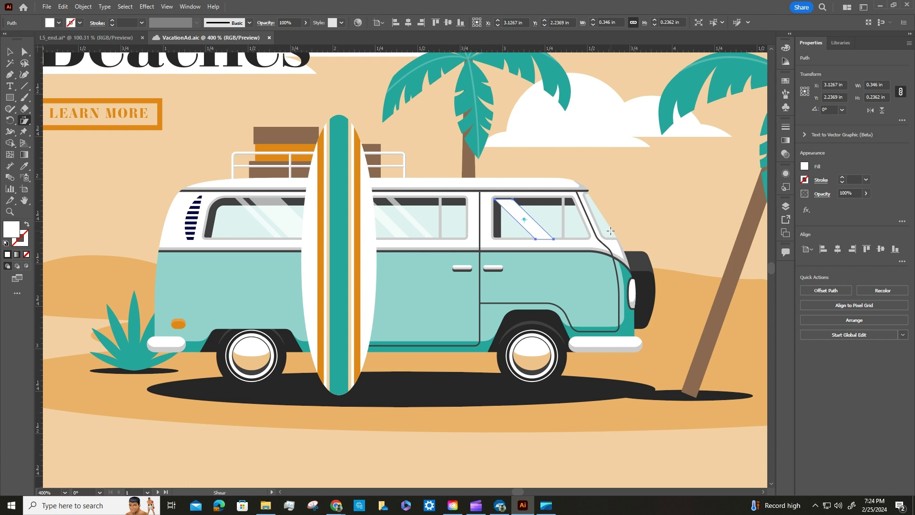
{"action": "key", "text": "ctrl+z"}
{"action": "key", "text": "ctrl+shift+z"}
{"action": "key", "text": "ctrl+z"}
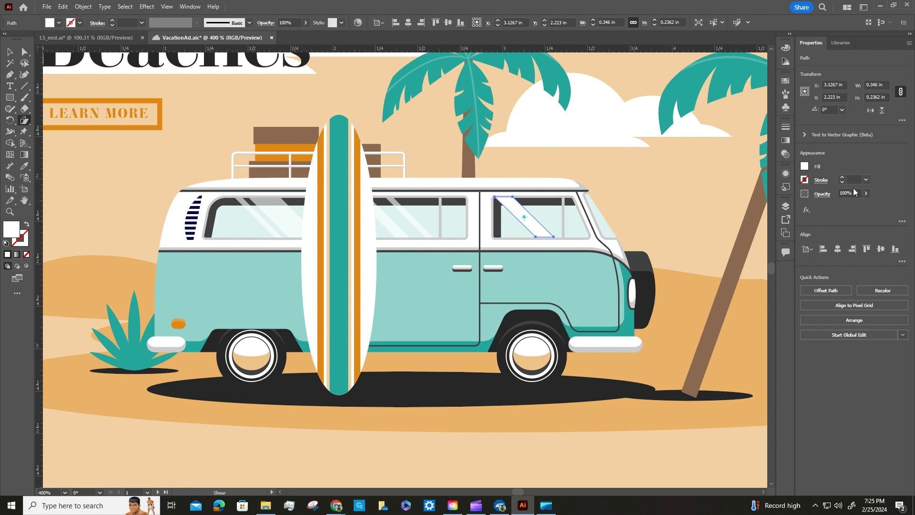
Set the window glare strip's opacity to 60% in the Properties panel
{"action": "left_click", "coordinate": [866, 194]}
{"action": "double_click", "coordinate": [844, 193]}
{"action": "type", "text": "60"}
{"action": "key", "text": "Return"}
Make a copy of the glare strip using Move with Horizontal 0.12 in and Vertical 0
{"action": "left_click", "coordinate": [84, 7]}
{"action": "mouse_move", "coordinate": [95, 19]}
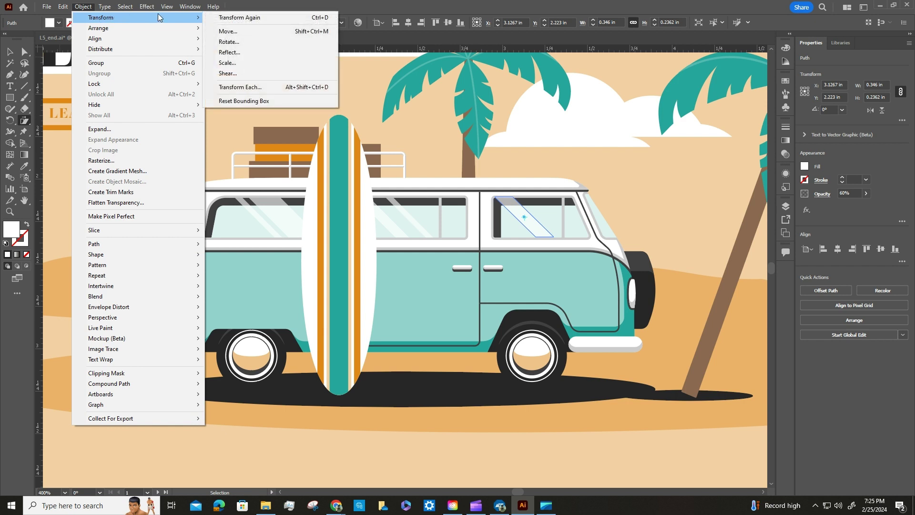
{"action": "left_click", "coordinate": [234, 31]}
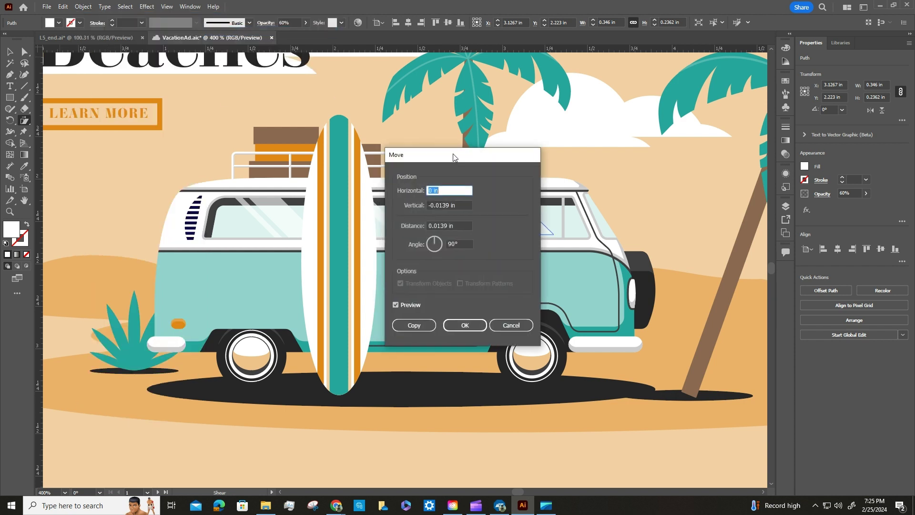
{"action": "left_click_drag", "start_coordinate": [452, 159], "coordinate": [688, 129]}
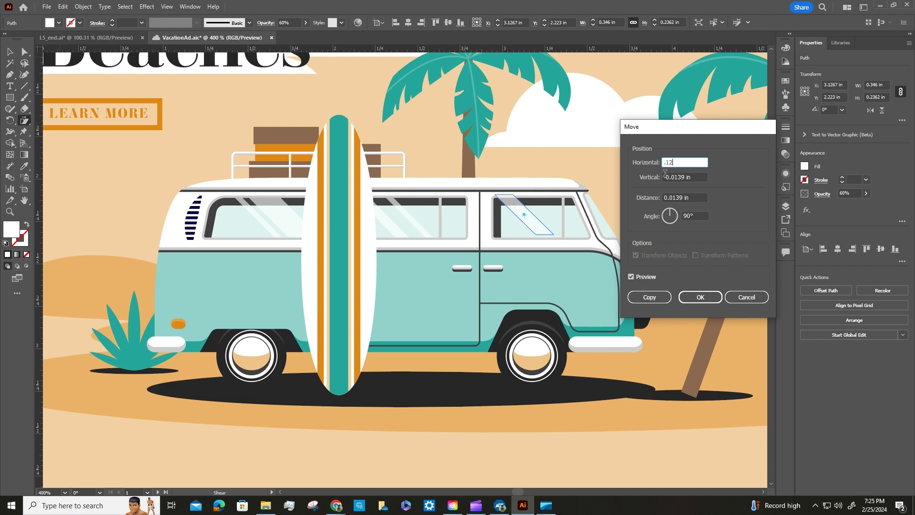
{"action": "key", "text": "Tab"}
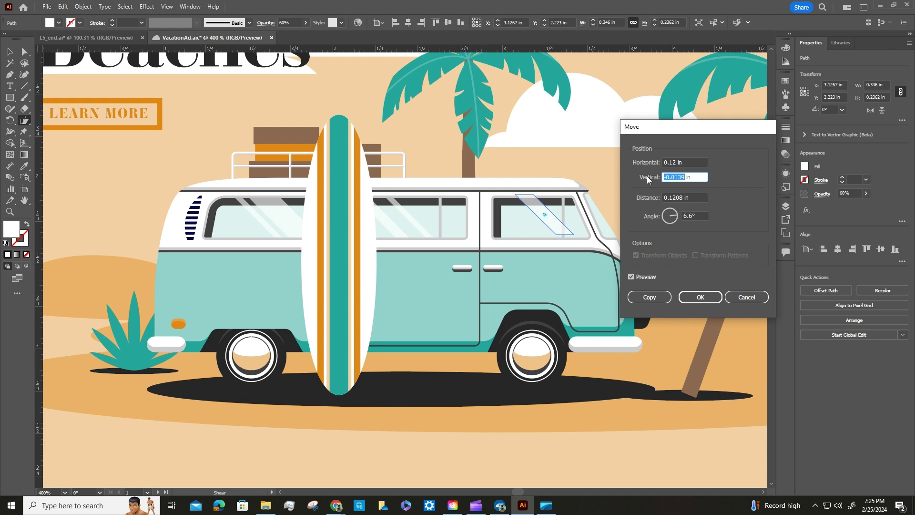
{"action": "type", "text": "0"}
{"action": "left_click", "coordinate": [653, 298]}
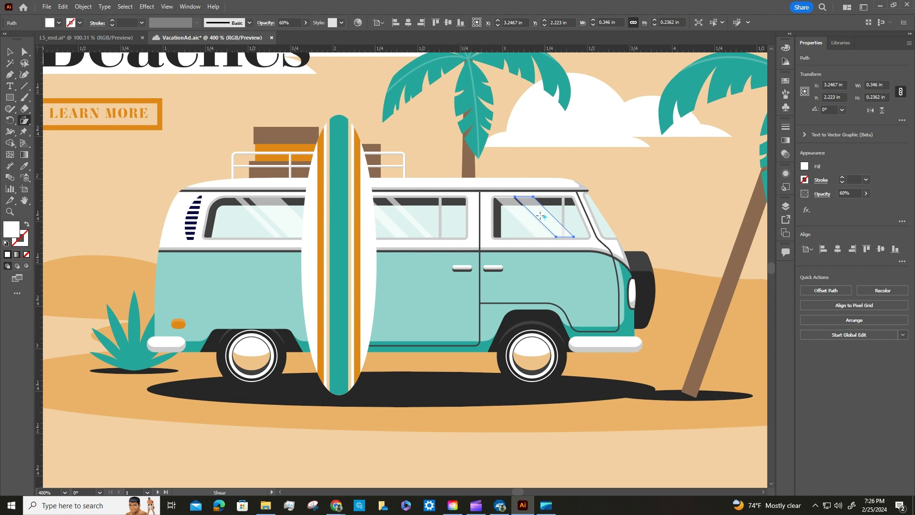
Adjust the copied strip's slant and isolate it for anchor-point editing
{"action": "left_click_drag", "start_coordinate": [508, 204], "coordinate": [528, 232]}
{"action": "left_click", "coordinate": [10, 52]}
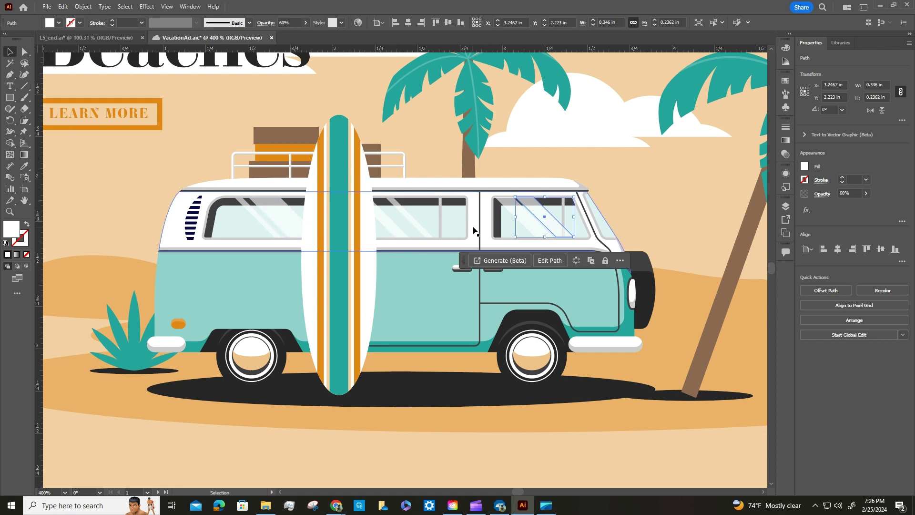
{"action": "double_click", "coordinate": [548, 221]}
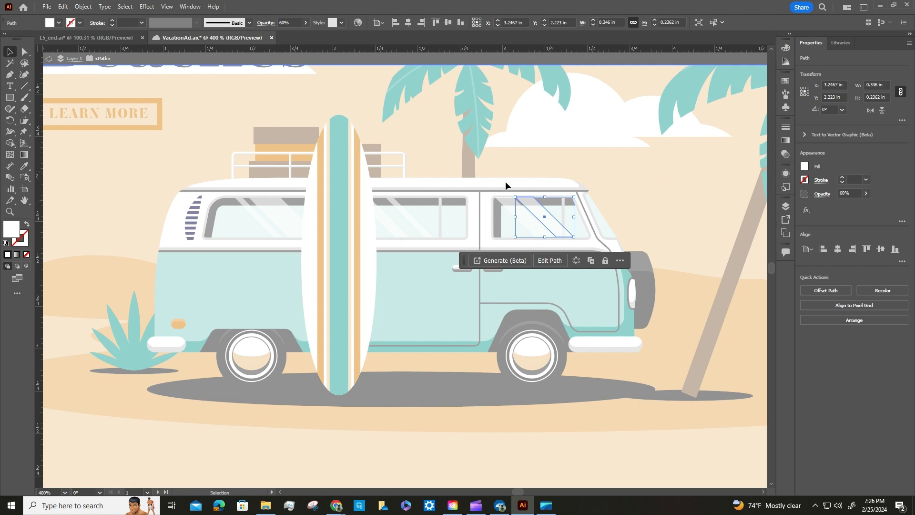
{"action": "left_click", "coordinate": [24, 52]}
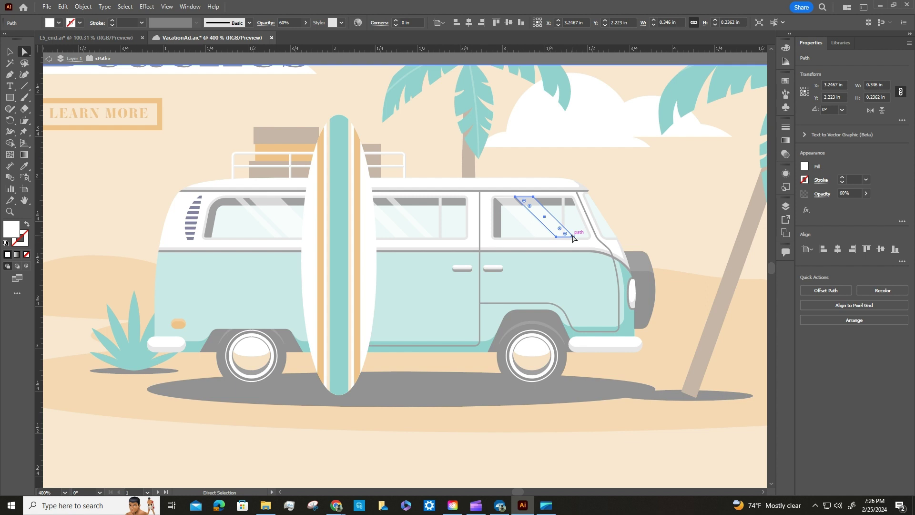
Nudge the copy's right anchors left to about 0.28 in wide, then exit isolation
{"action": "left_click", "coordinate": [534, 197]}
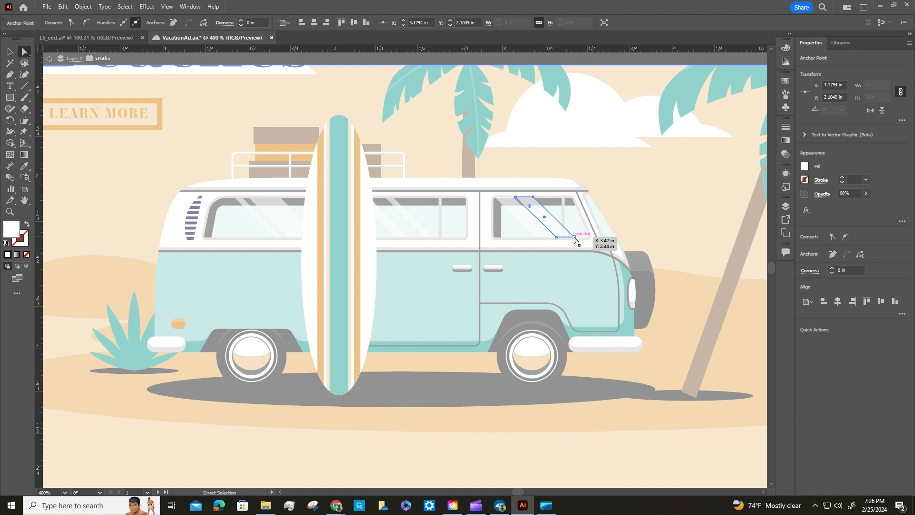
{"action": "key", "text": "ctrl"}
{"action": "left_click", "coordinate": [574, 237], "text": "shift"}
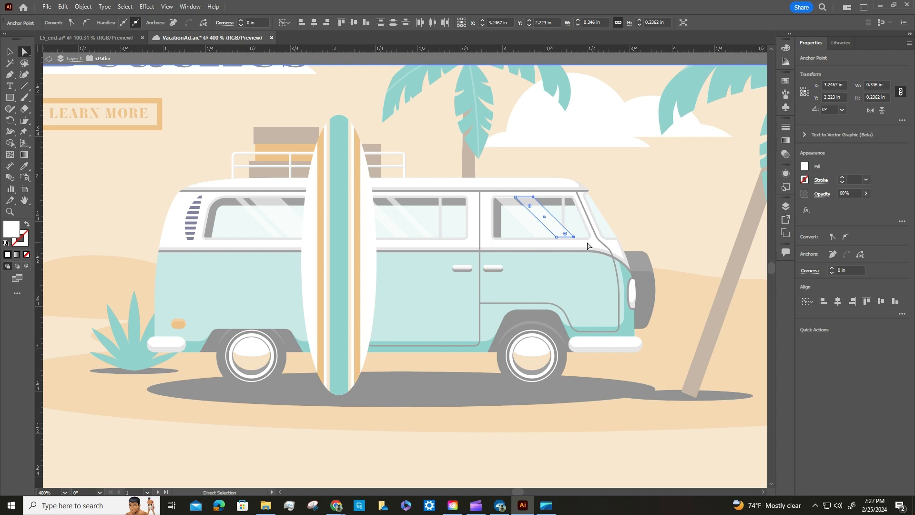
{"action": "key", "text": "Left"}
{"action": "key", "text": "Left"}
{"action": "key", "text": "Left"}
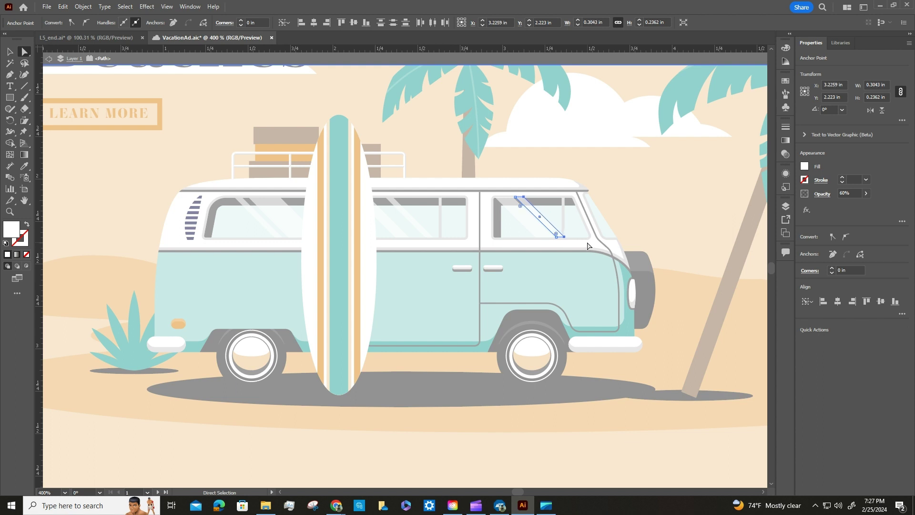
{"action": "key", "text": "Left"}
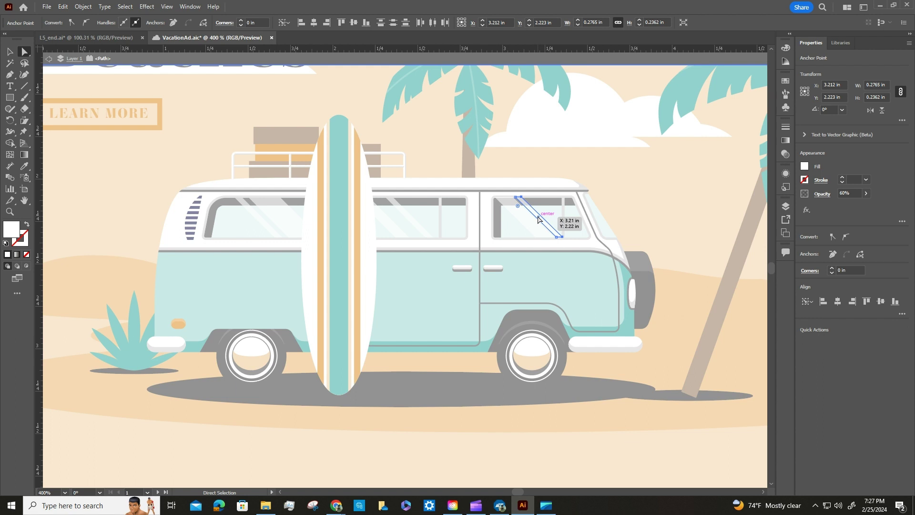
{"action": "key", "text": "Escape"}
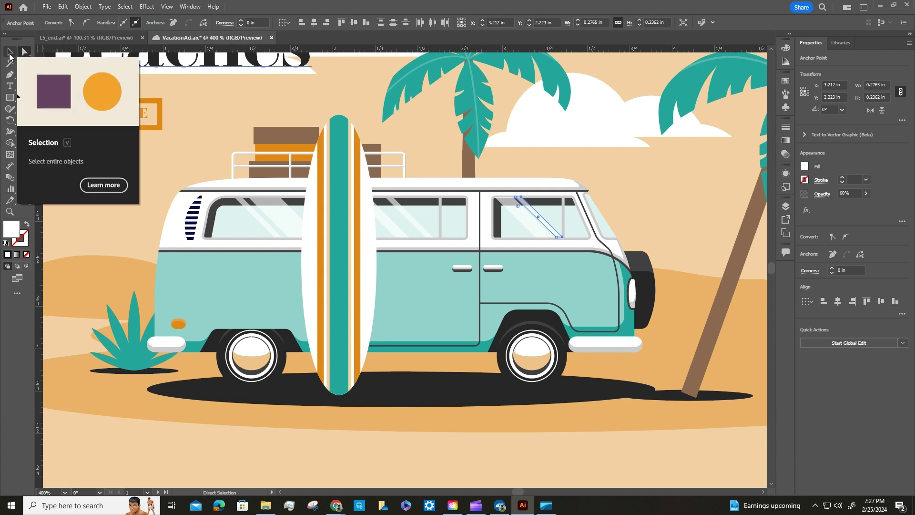
Save VacationAd.aic and zoom out until the beach and mountain artboards both show
{"action": "left_click", "coordinate": [10, 55]}
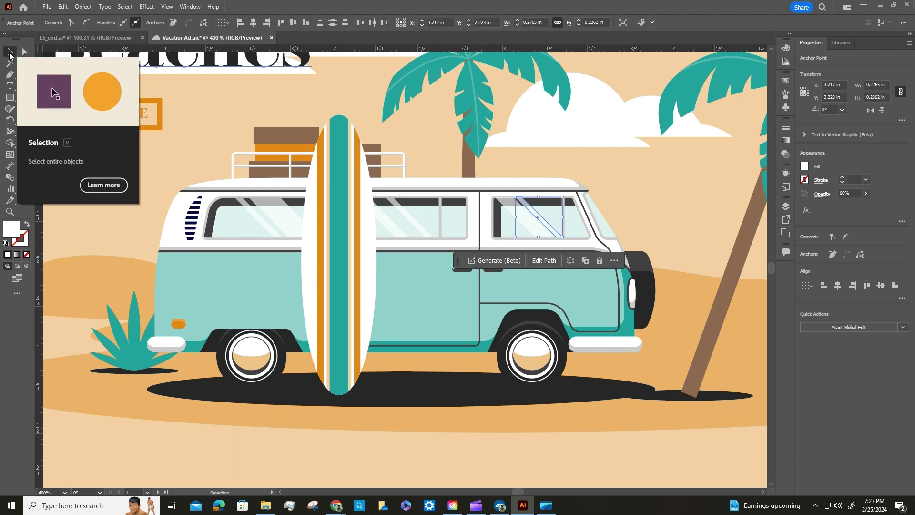
{"action": "left_click", "coordinate": [680, 182]}
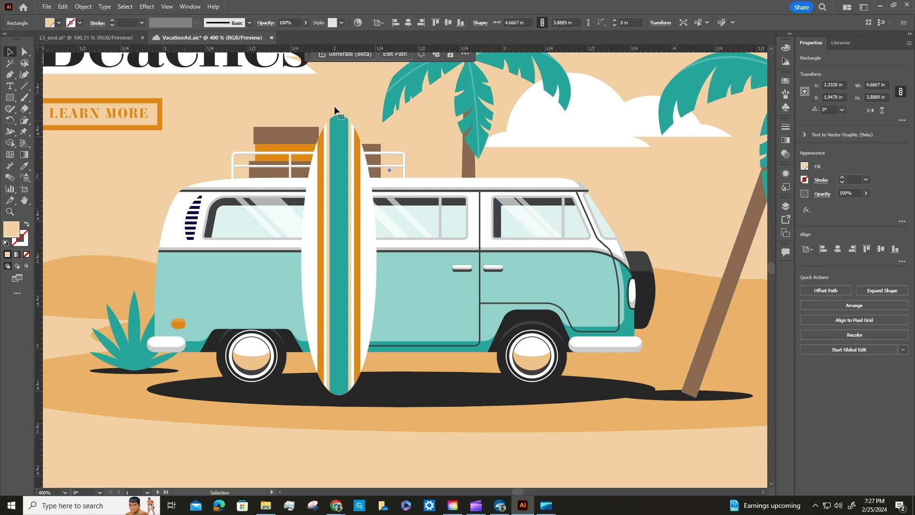
{"action": "left_click", "coordinate": [46, 7]}
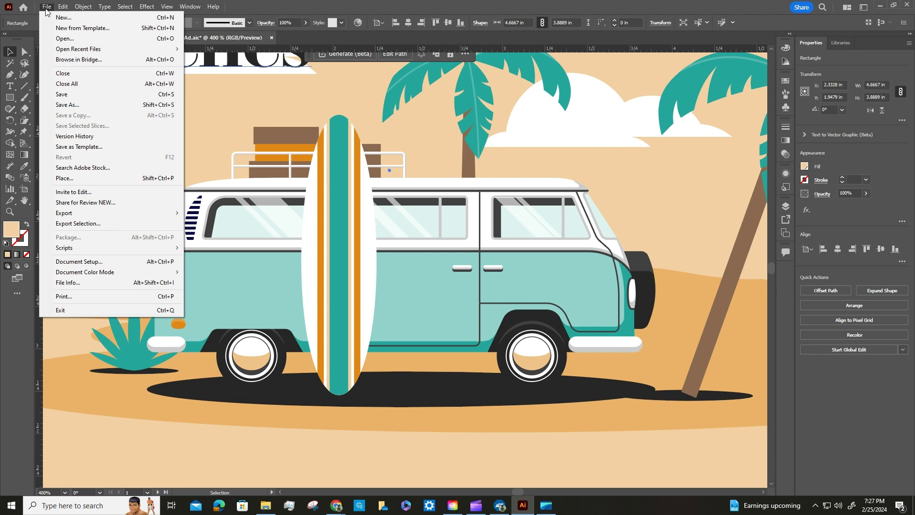
{"action": "left_click", "coordinate": [66, 94]}
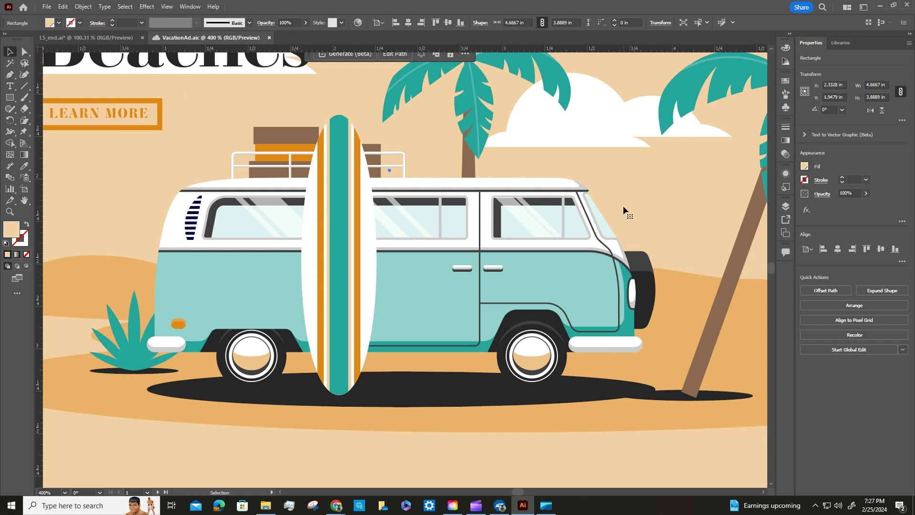
{"action": "key", "text": "a"}
{"action": "key", "text": "ctrl+1"}
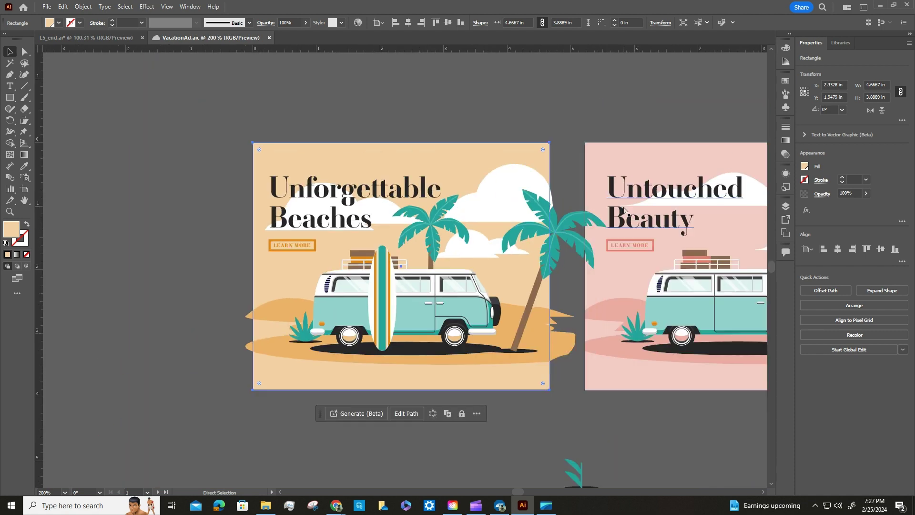
Select the small teal plant below the artboards and zoom in to 800% on it
{"action": "key", "text": "v"}
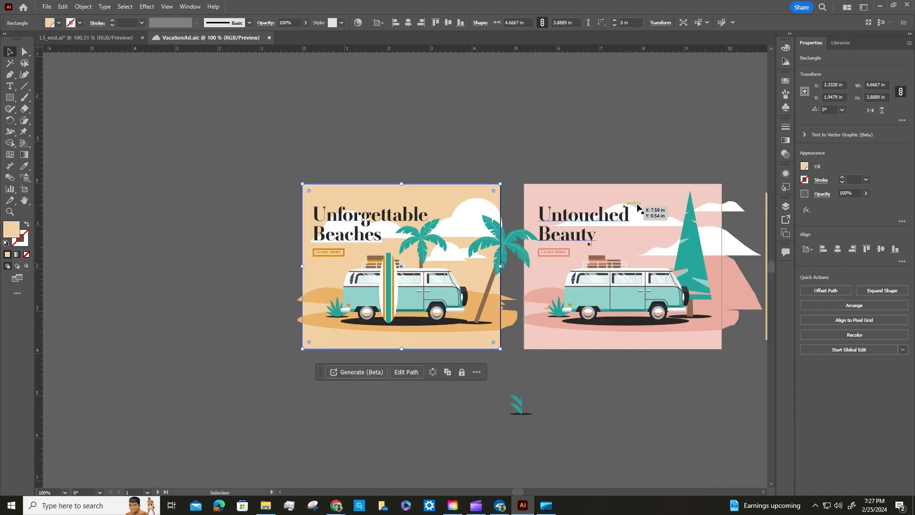
{"action": "left_click", "coordinate": [520, 403]}
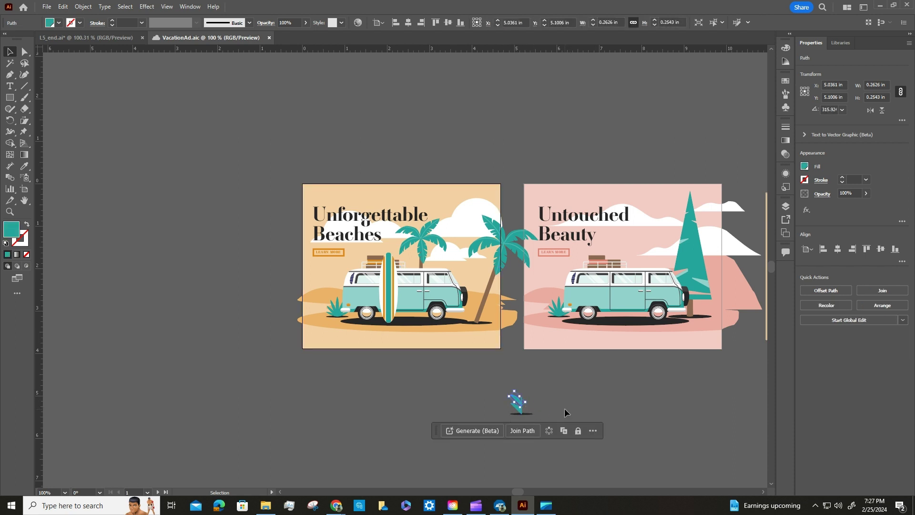
{"action": "key", "text": "ctrl+equal"}
{"action": "key", "text": "ctrl+equal"}
{"action": "key", "text": "ctrl+equal"}
{"action": "key", "text": "ctrl+equal"}
{"action": "key", "text": "ctrl+equal"}
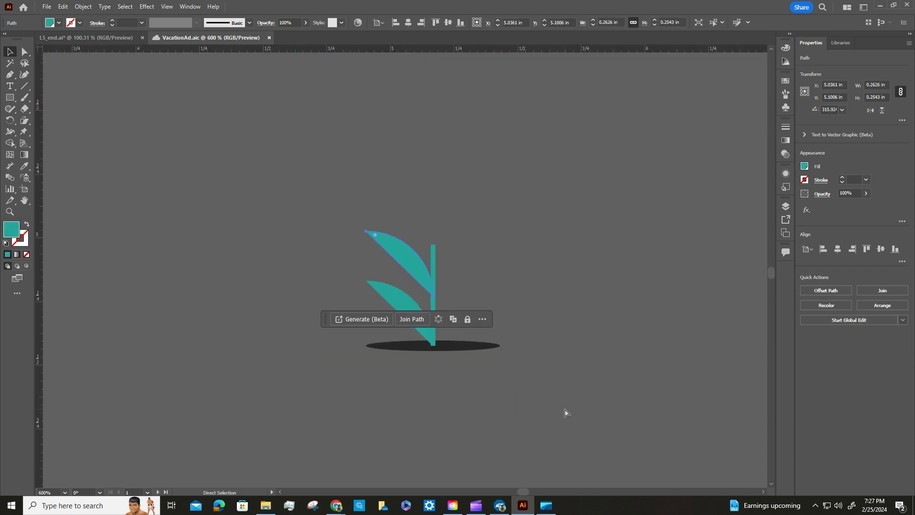
{"action": "key", "text": "ctrl+equal"}
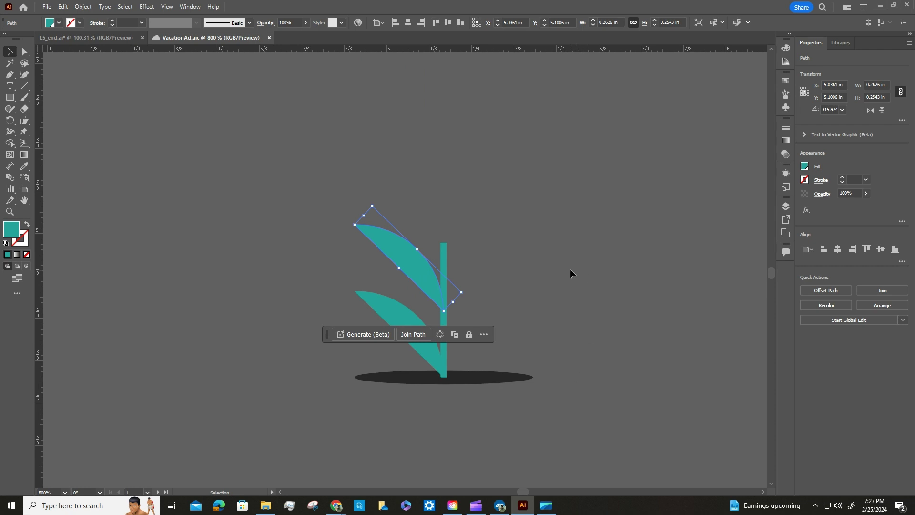
{"action": "left_click", "coordinate": [582, 233]}
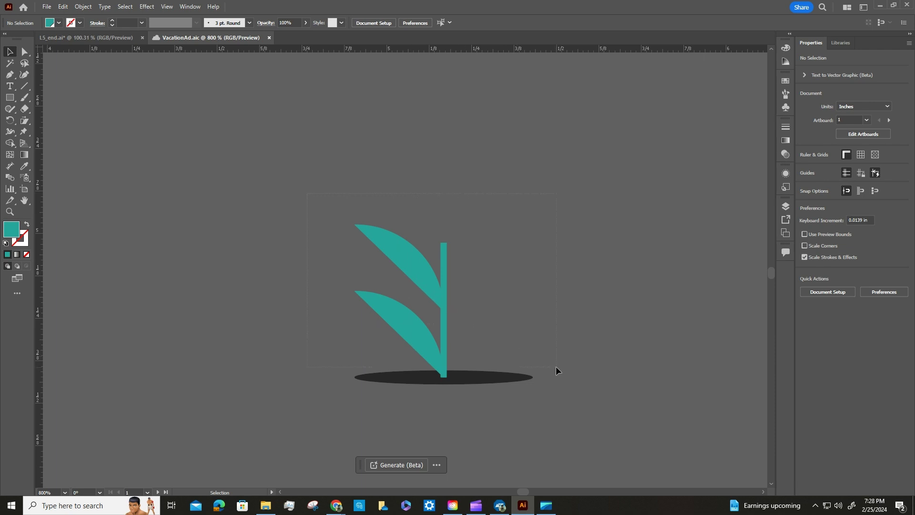
Select the plant's two leaves and stem and apply Object > Repeat > Mirror
{"action": "left_click_drag", "start_coordinate": [556, 367], "coordinate": [557, 365]}
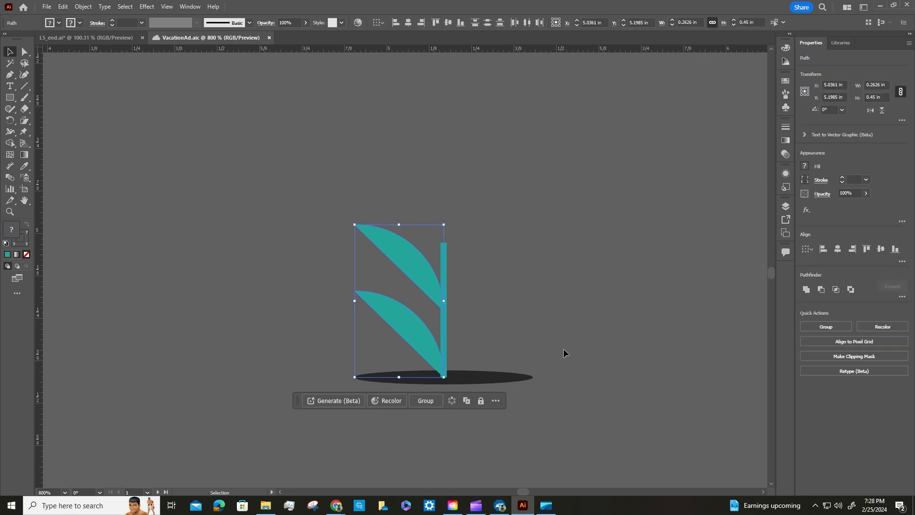
{"action": "left_click", "coordinate": [479, 294]}
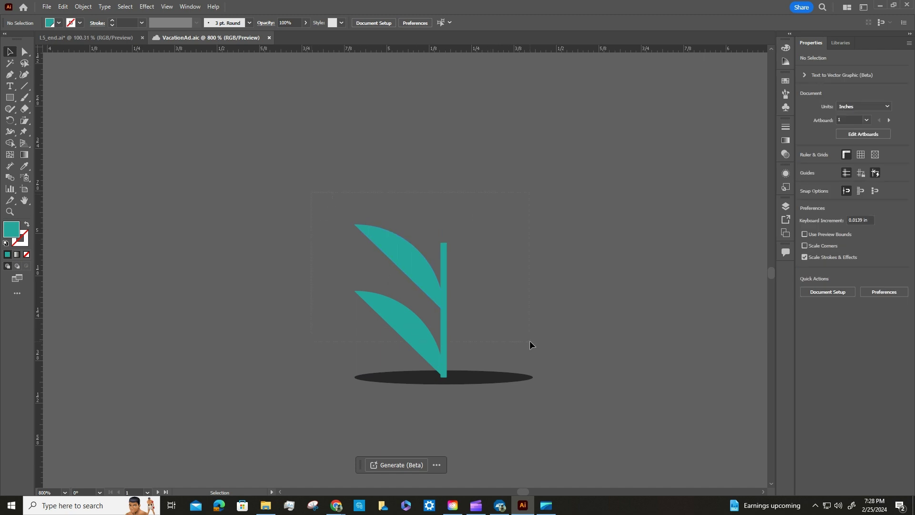
{"action": "left_click_drag", "start_coordinate": [530, 340], "coordinate": [558, 364]}
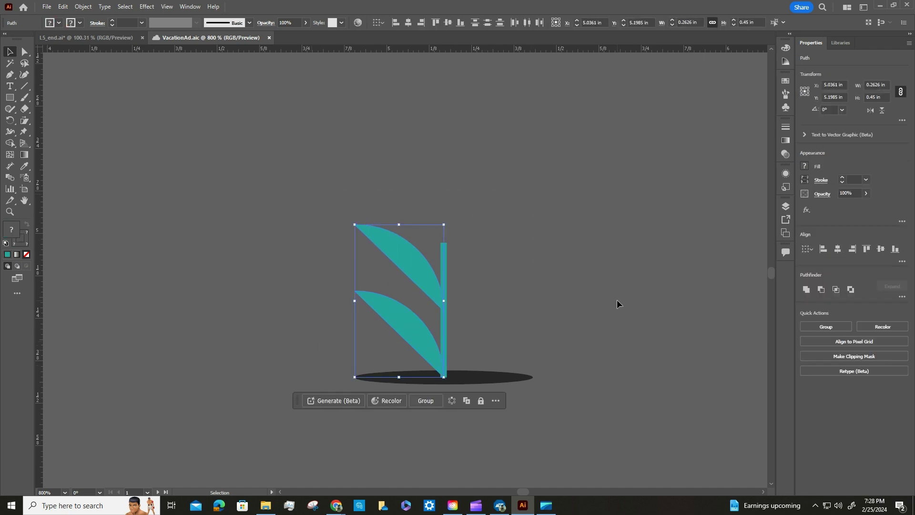
{"action": "left_click", "coordinate": [82, 7]}
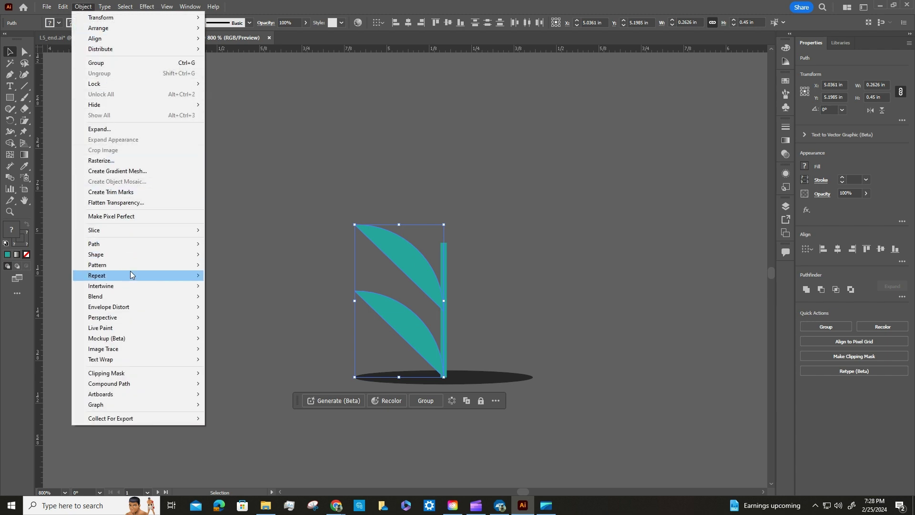
{"action": "mouse_move", "coordinate": [131, 275]}
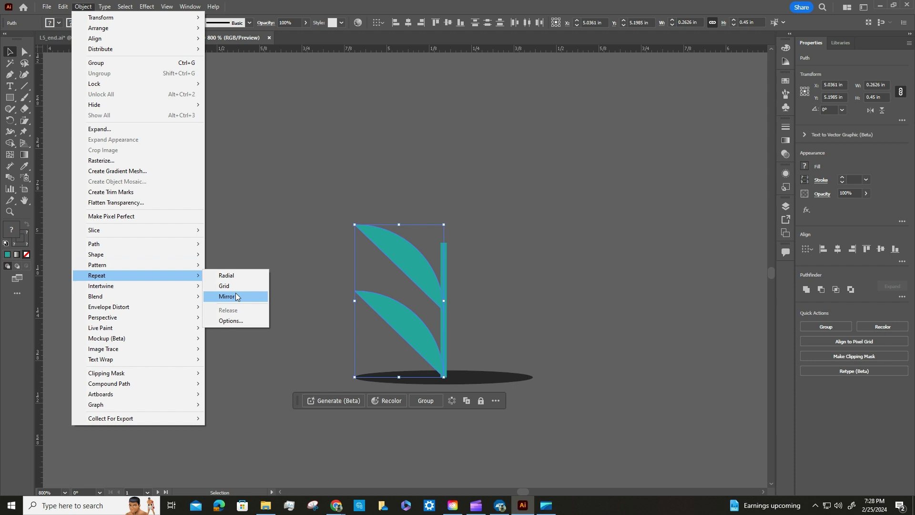
{"action": "left_click", "coordinate": [236, 295]}
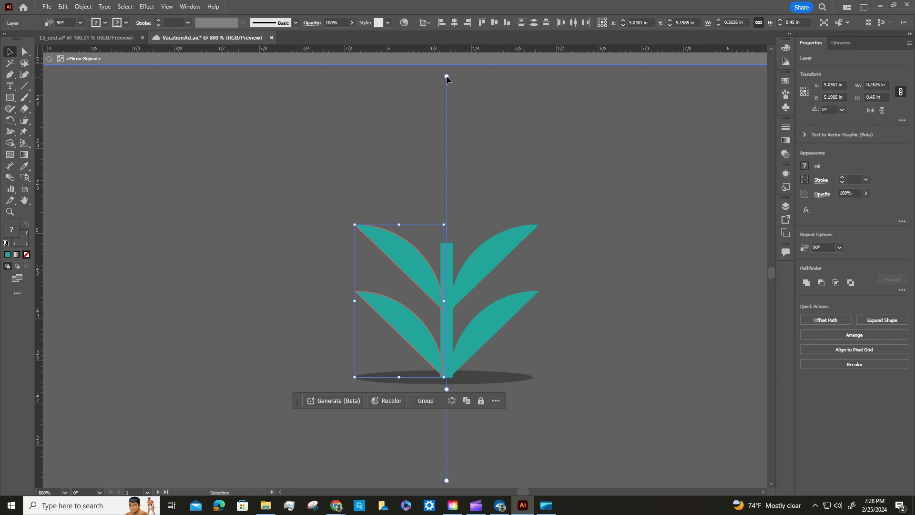
{"action": "mouse_move", "coordinate": [447, 75]}
{"action": "left_mouse_down"}
{"action": "mouse_move", "coordinate": [512, 94]}
{"action": "mouse_move", "coordinate": [447, 87]}
{"action": "left_mouse_up"}
{"action": "mouse_move", "coordinate": [447, 387]}
{"action": "left_mouse_down"}
{"action": "mouse_move", "coordinate": [512, 388]}
{"action": "mouse_move", "coordinate": [453, 385]}
{"action": "left_mouse_up"}
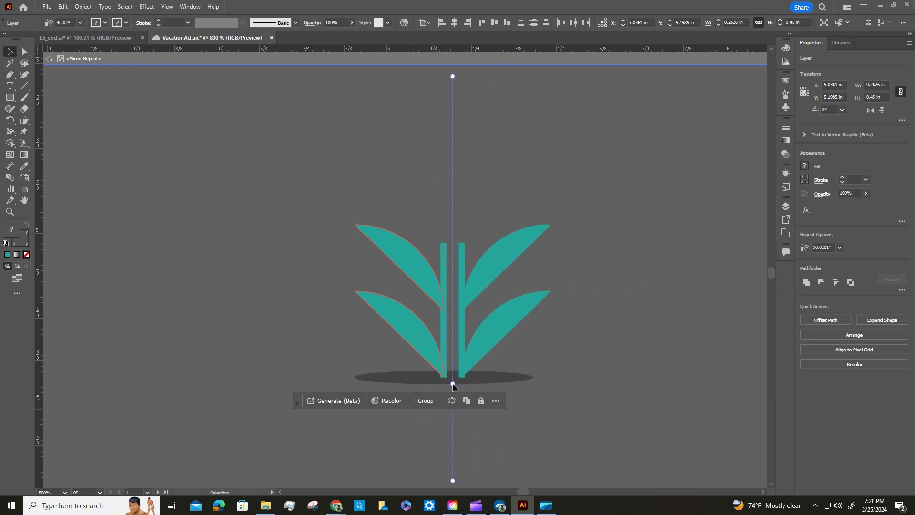
{"action": "mouse_move", "coordinate": [453, 480]}
{"action": "left_mouse_down"}
{"action": "mouse_move", "coordinate": [496, 479]}
{"action": "mouse_move", "coordinate": [422, 478]}
{"action": "mouse_move", "coordinate": [447, 473]}
{"action": "left_mouse_up"}
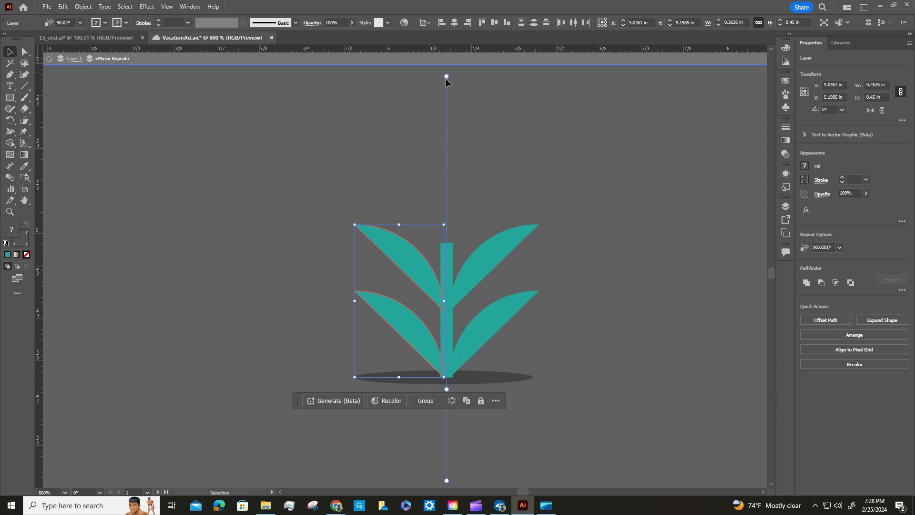
{"action": "left_click_drag", "start_coordinate": [446, 78], "coordinate": [485, 119]}
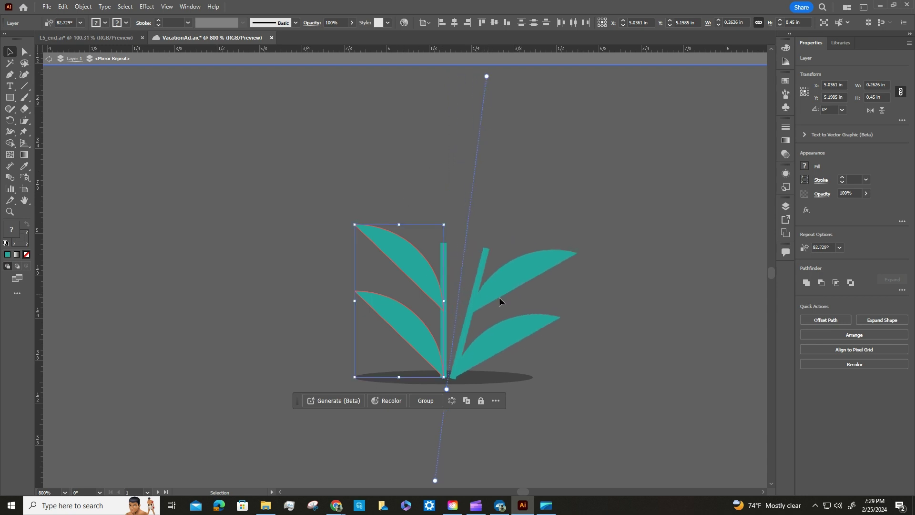
{"action": "left_click", "coordinate": [841, 248]}
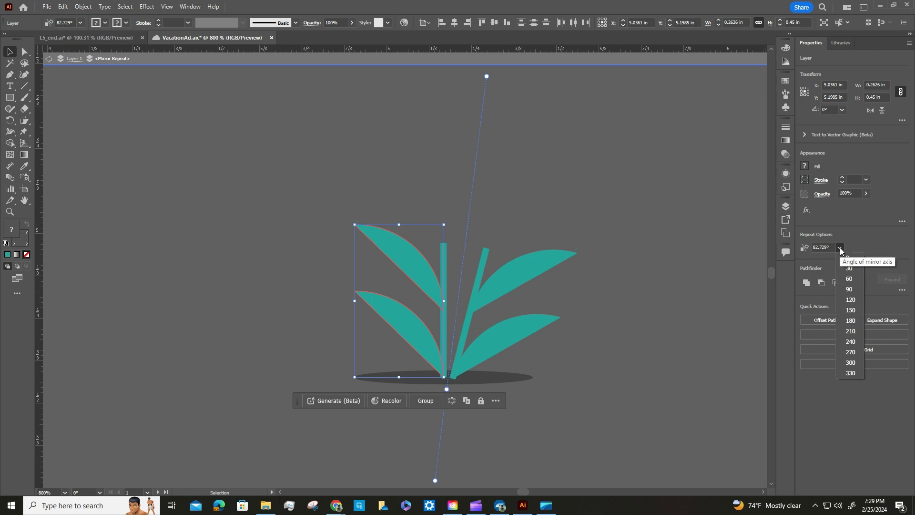
{"action": "left_click", "coordinate": [851, 289]}
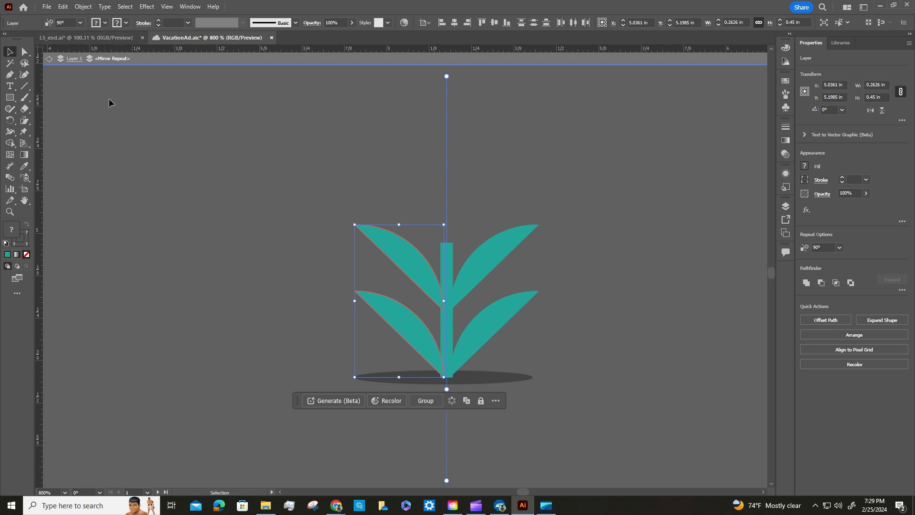
Copy a leaf straight upward in the Mirror Repeat to form a third leaf pair
{"action": "left_click", "coordinate": [125, 6]}
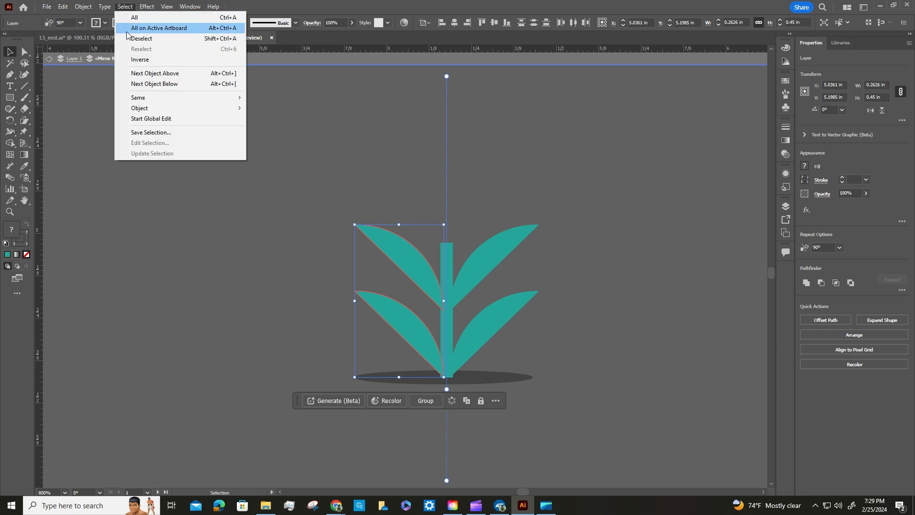
{"action": "left_click", "coordinate": [143, 40]}
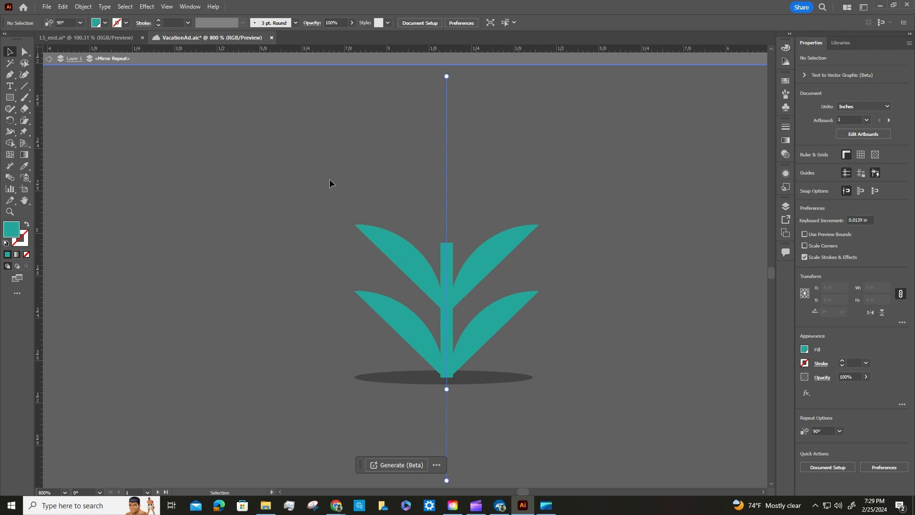
{"action": "left_click", "coordinate": [381, 240]}
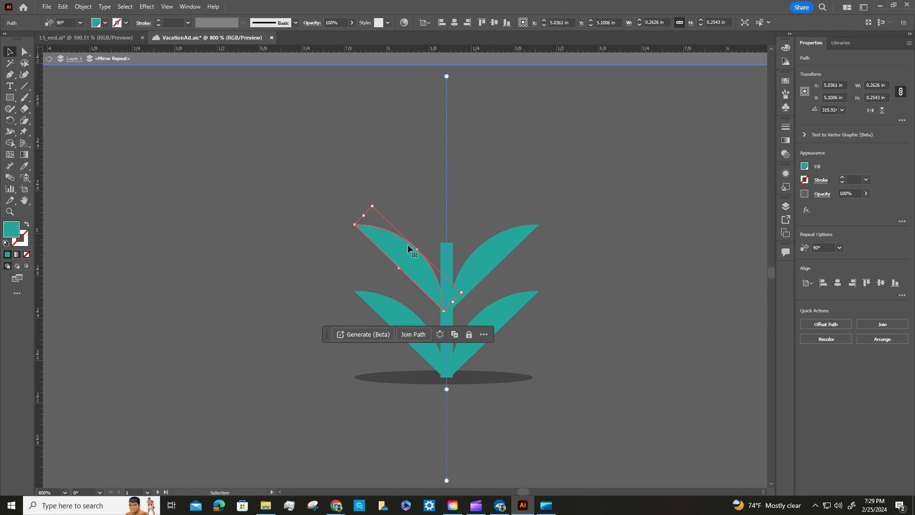
{"action": "left_click", "coordinate": [413, 235]}
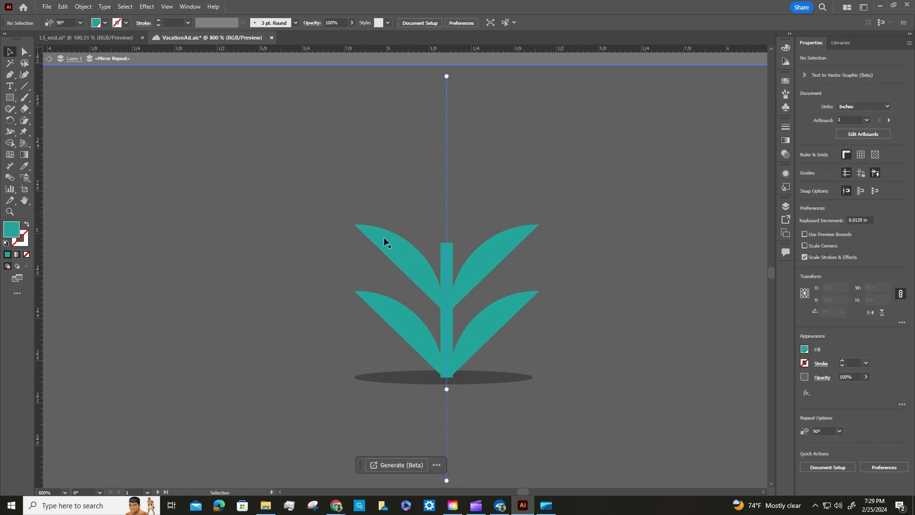
{"action": "left_click_drag", "start_coordinate": [402, 251], "coordinate": [402, 191]}
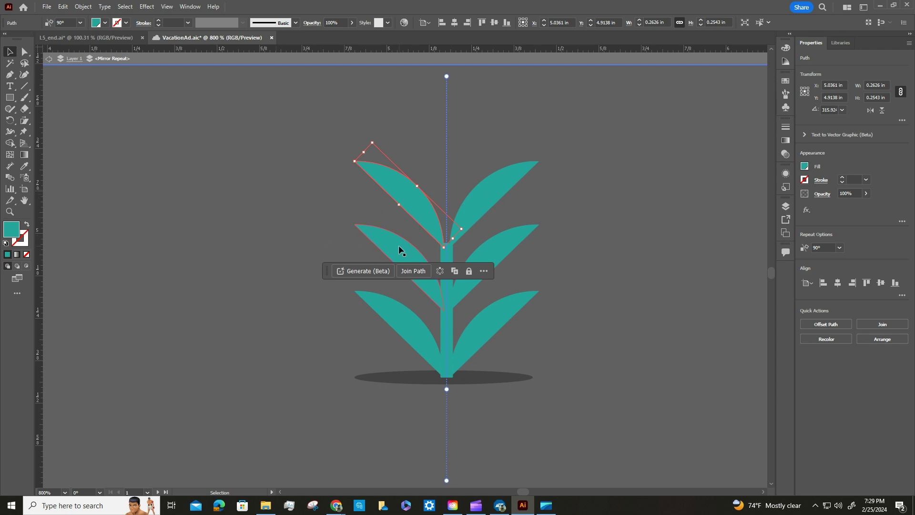
{"action": "left_click_drag", "start_coordinate": [399, 250], "coordinate": [406, 148]}
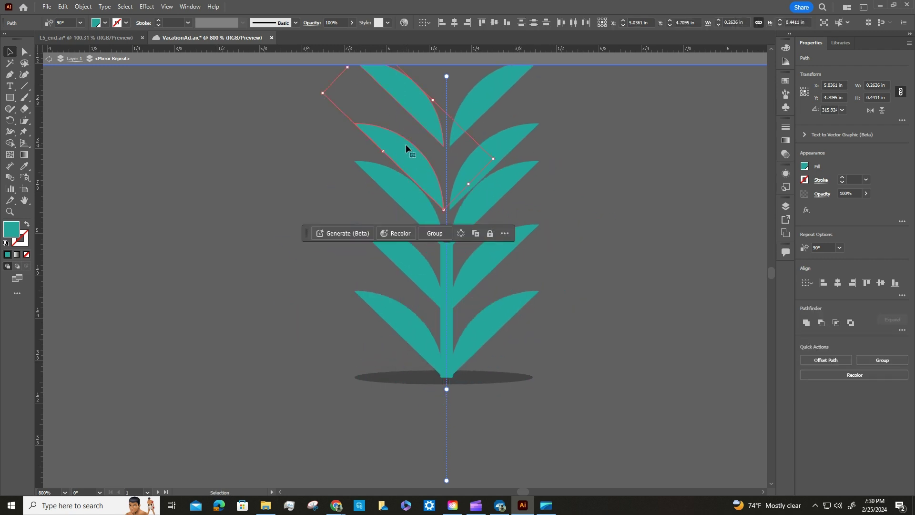
{"action": "key", "text": "ctrl+z"}
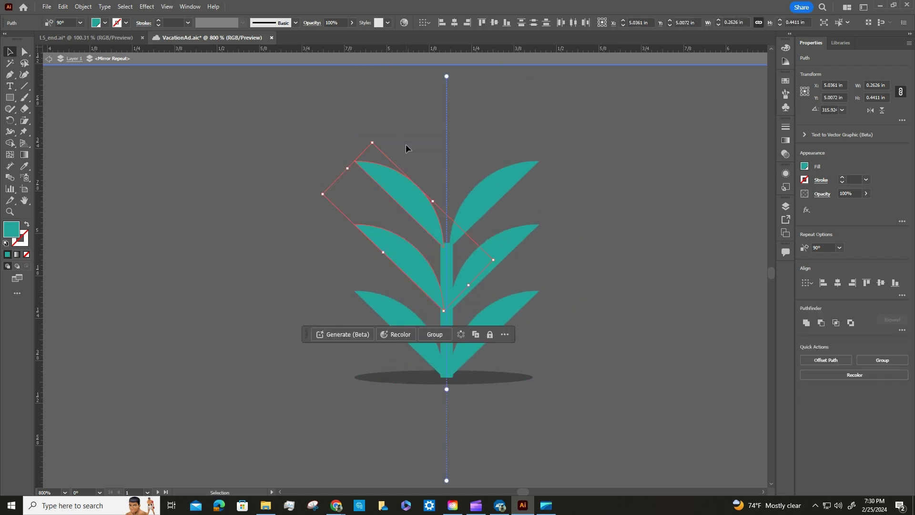
{"action": "left_click", "coordinate": [218, 164]}
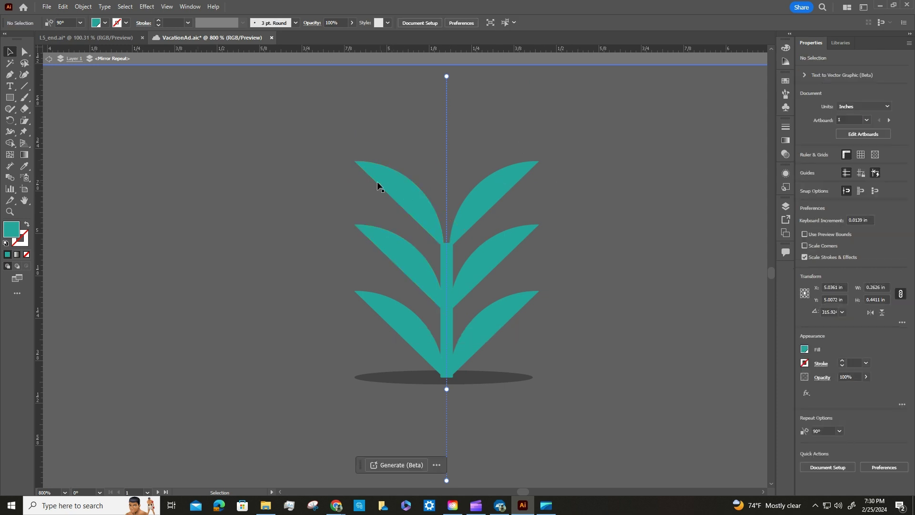
Scale the new top leaf pair down so it is smaller than the leaves below
{"action": "left_click", "coordinate": [401, 190]}
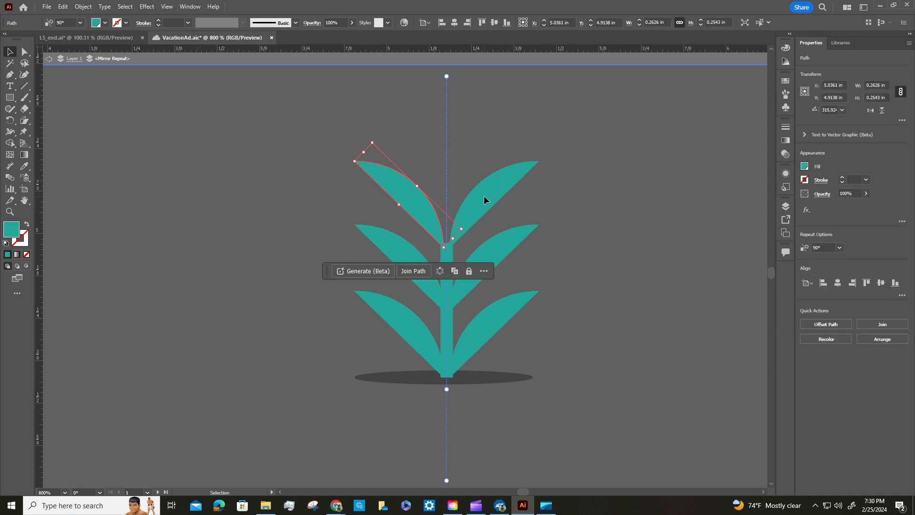
{"action": "left_click", "coordinate": [490, 201]}
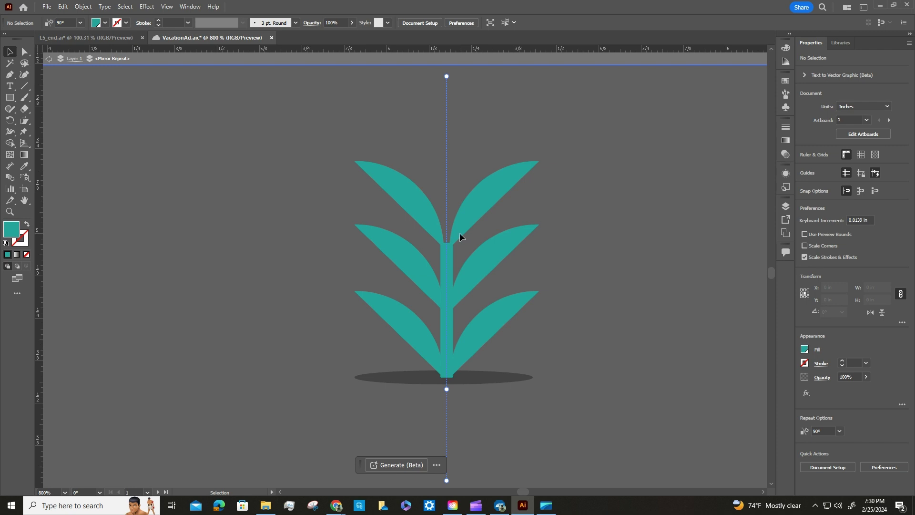
{"action": "left_click", "coordinate": [422, 225]}
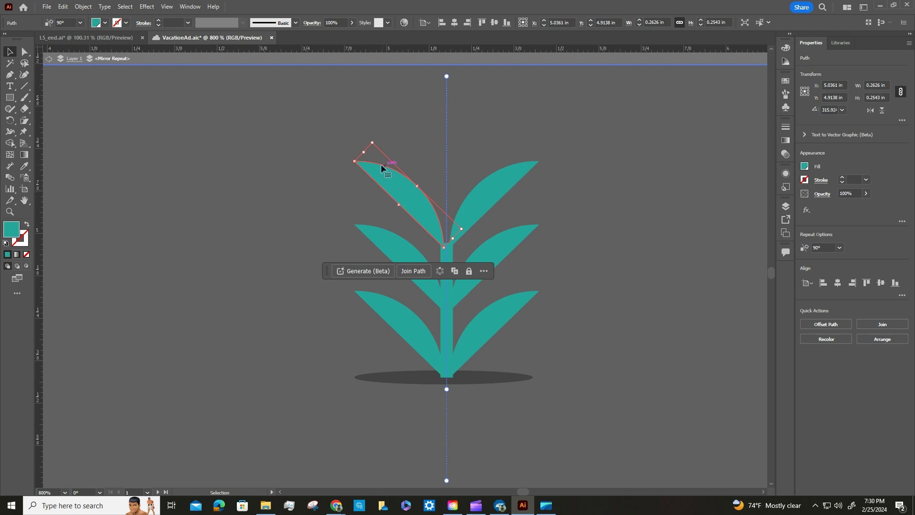
{"action": "left_click", "coordinate": [373, 143]}
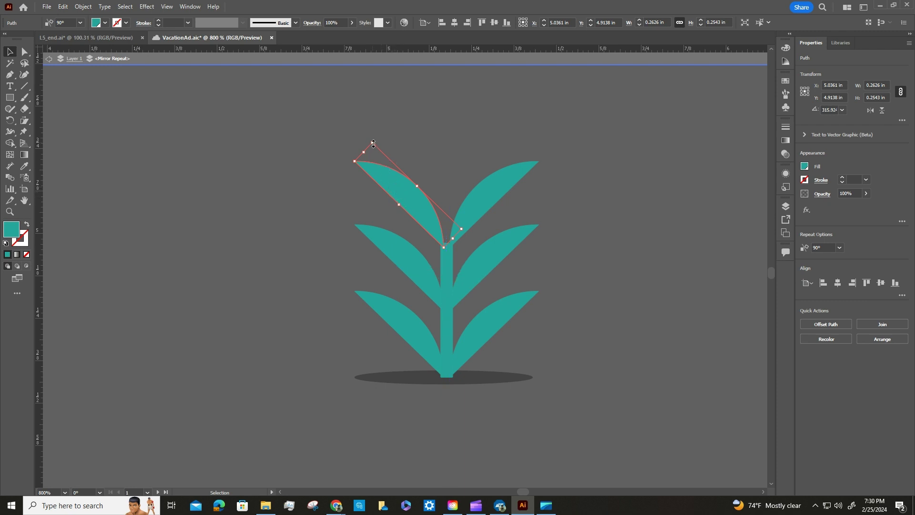
{"action": "left_click_drag", "start_coordinate": [374, 143], "coordinate": [402, 192]}
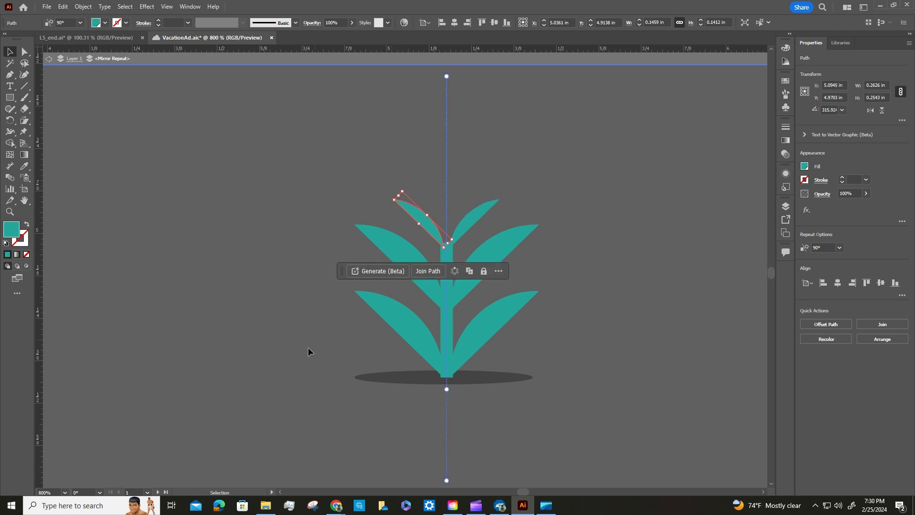
{"action": "left_click", "coordinate": [612, 248]}
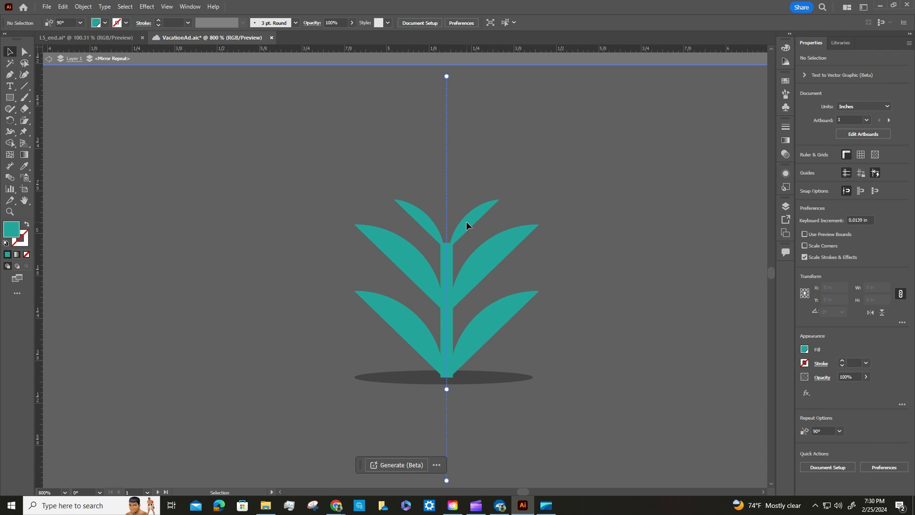
Fill the middle pair of leaves with the light teal swatch and exit Mirror Repeat isolation
{"action": "left_click", "coordinate": [397, 247]}
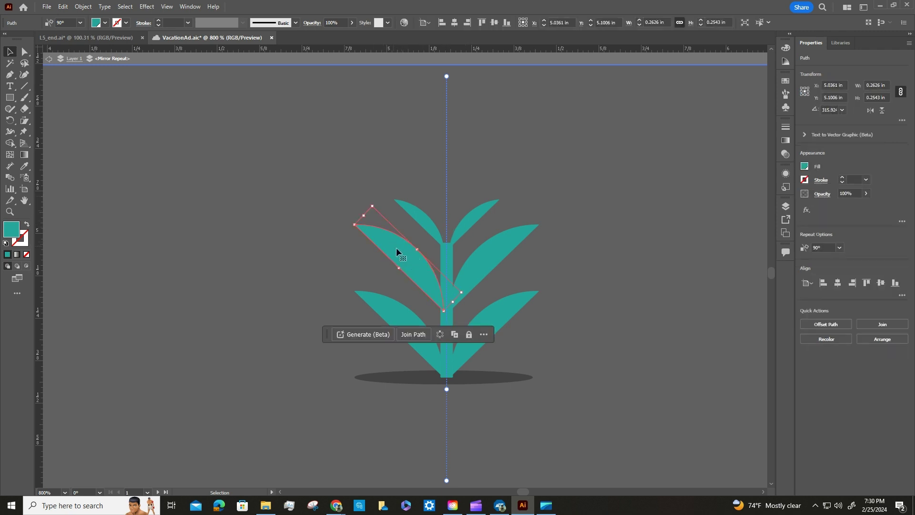
{"action": "left_click", "coordinate": [804, 168]}
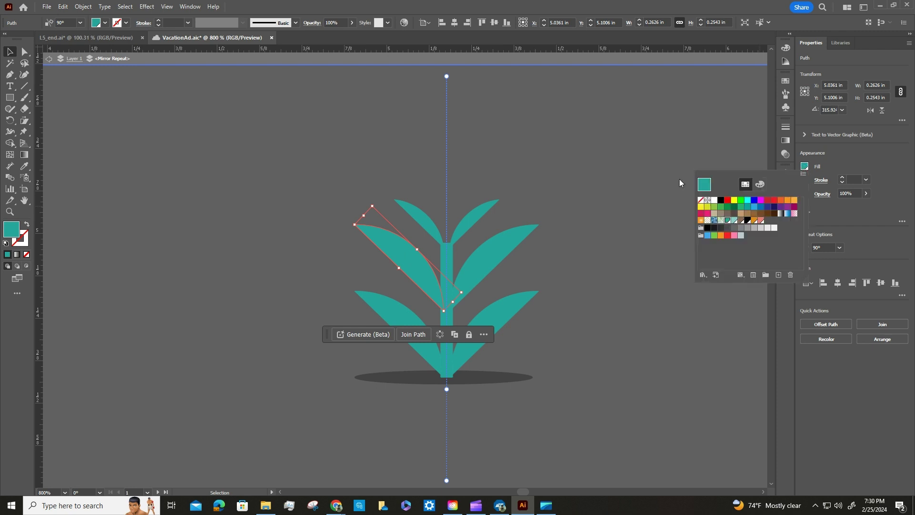
{"action": "left_click", "coordinate": [735, 221]}
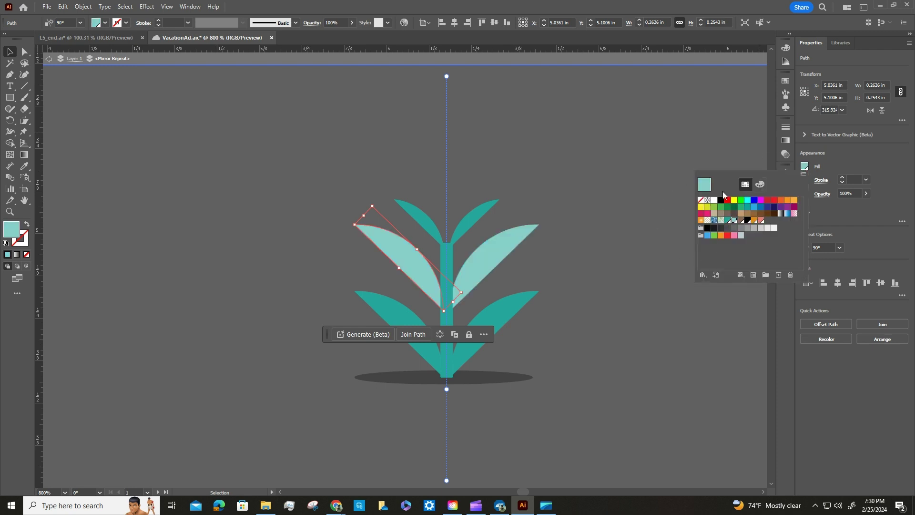
{"action": "key", "text": "Escape"}
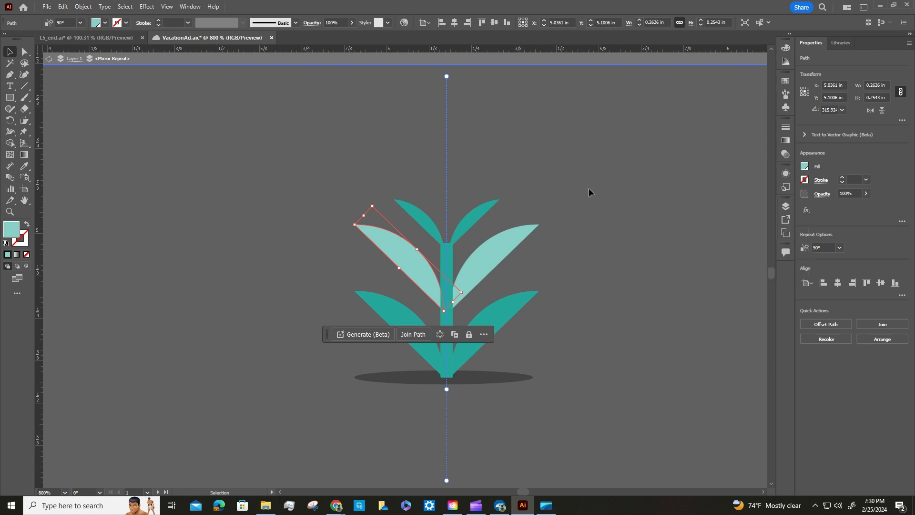
{"action": "left_click", "coordinate": [589, 188]}
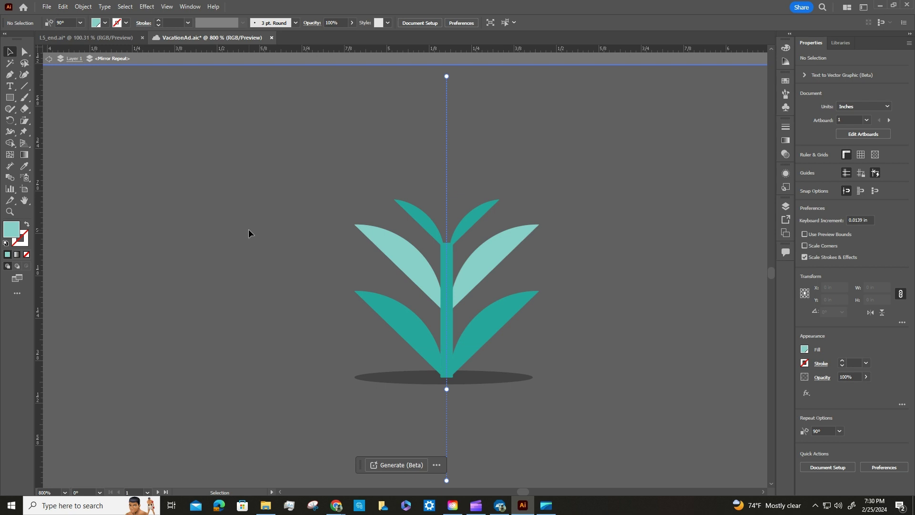
{"action": "left_click", "coordinate": [408, 257]}
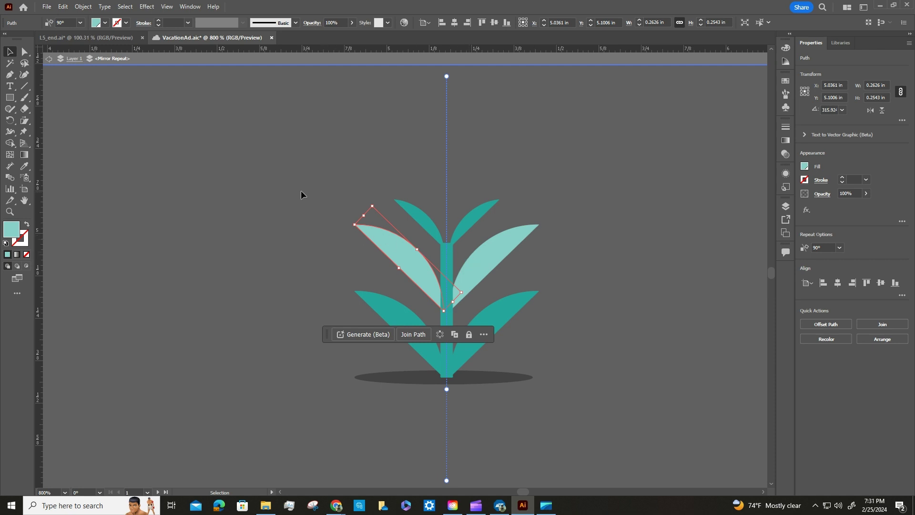
{"action": "left_click", "coordinate": [65, 62]}
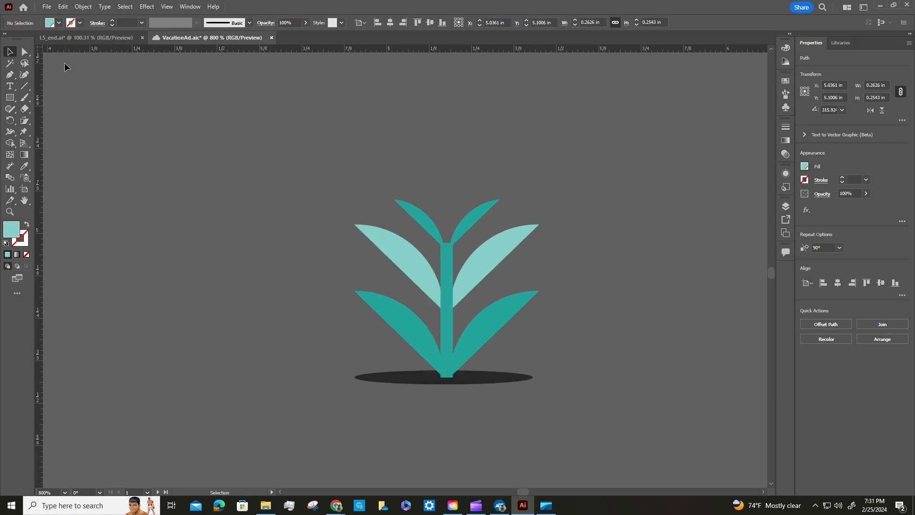
Save the vacation ad, fit the beach artboard in view, and select the right palm tree
{"action": "left_click", "coordinate": [49, 8]}
{"action": "left_click", "coordinate": [72, 92]}
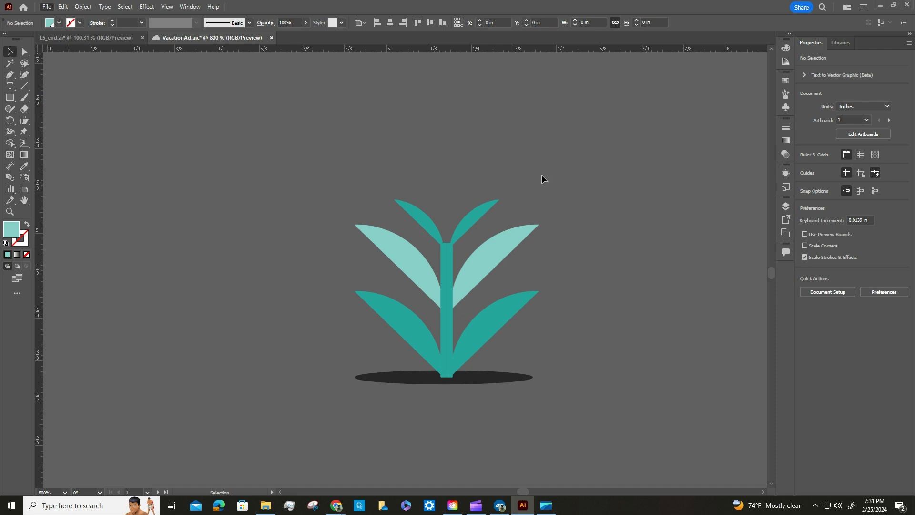
{"action": "key", "text": "a"}
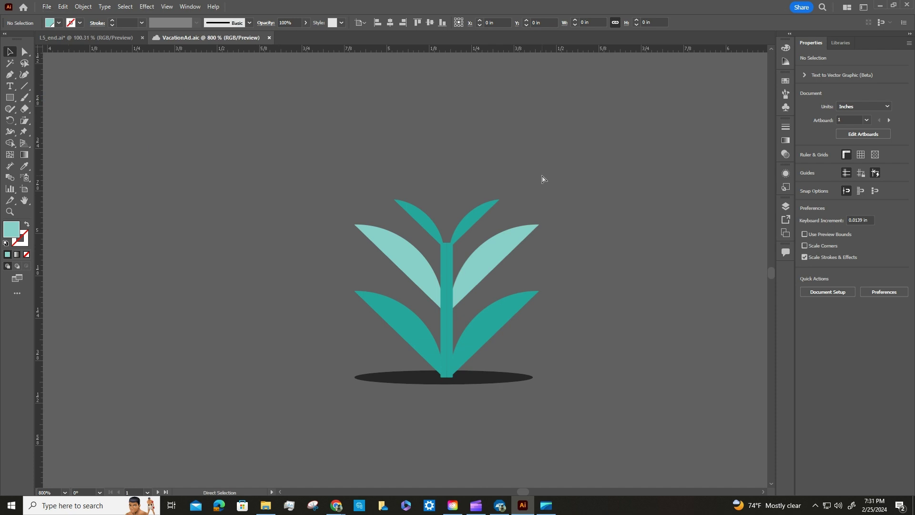
{"action": "key", "text": "ctrl+0"}
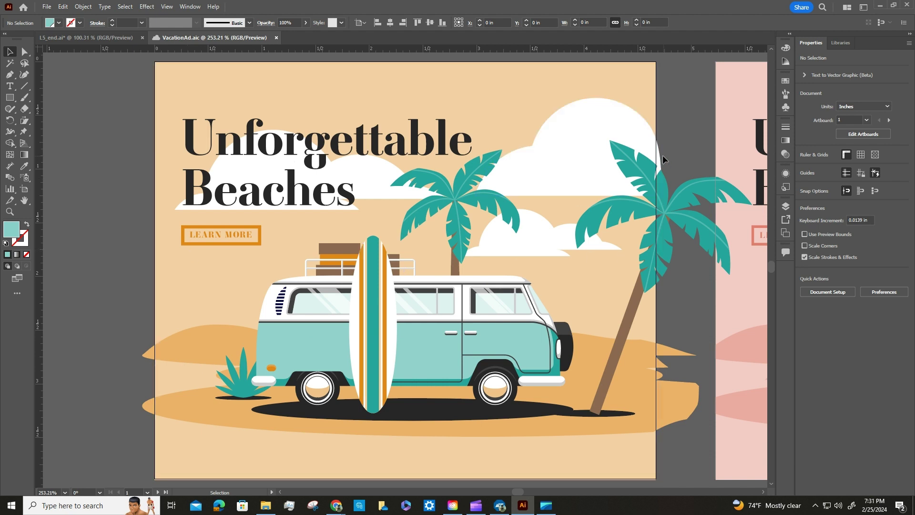
{"action": "left_click", "coordinate": [624, 334]}
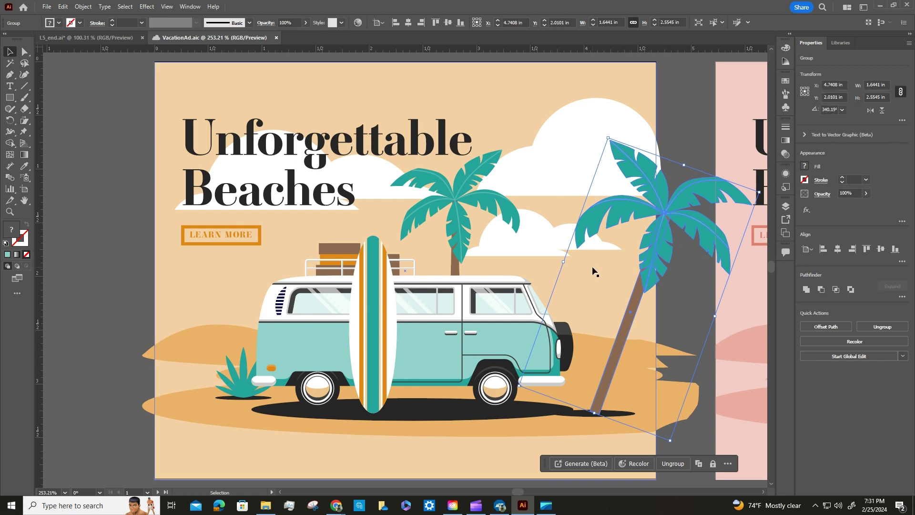
Puppet Warp the right palm tree with pins at its crown, mid-trunk and trunk base
{"action": "left_click", "coordinate": [22, 135]}
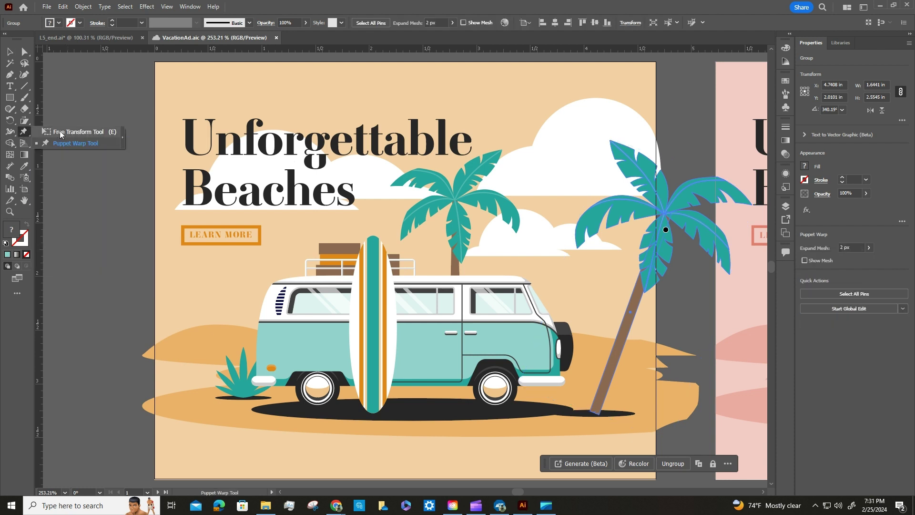
{"action": "left_click", "coordinate": [26, 134]}
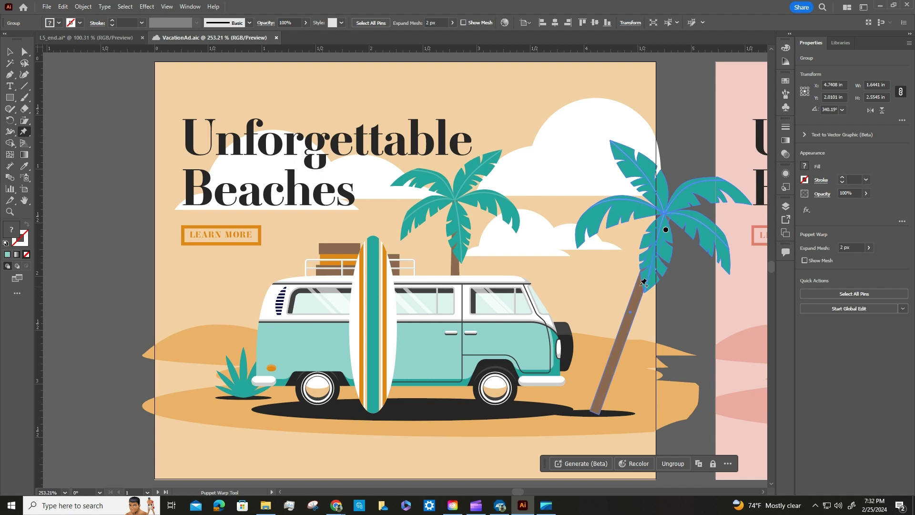
{"action": "left_click", "coordinate": [667, 230]}
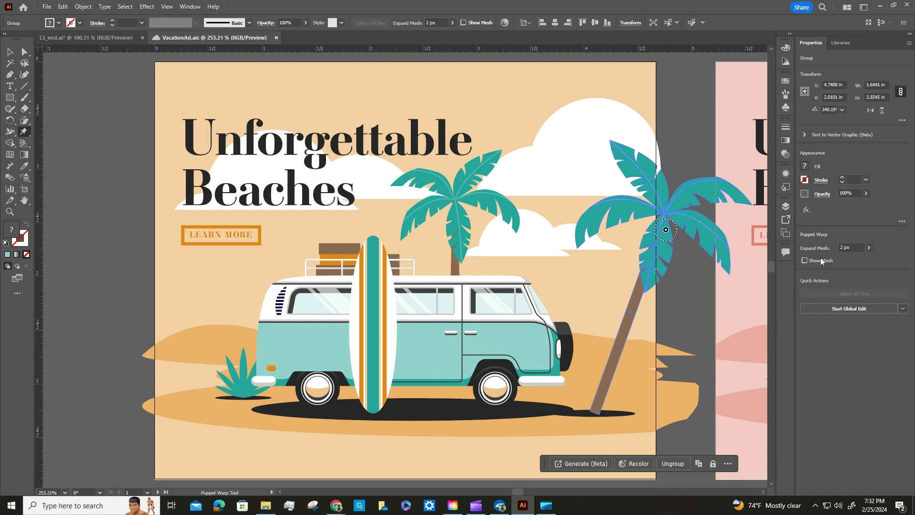
{"action": "left_click", "coordinate": [805, 261]}
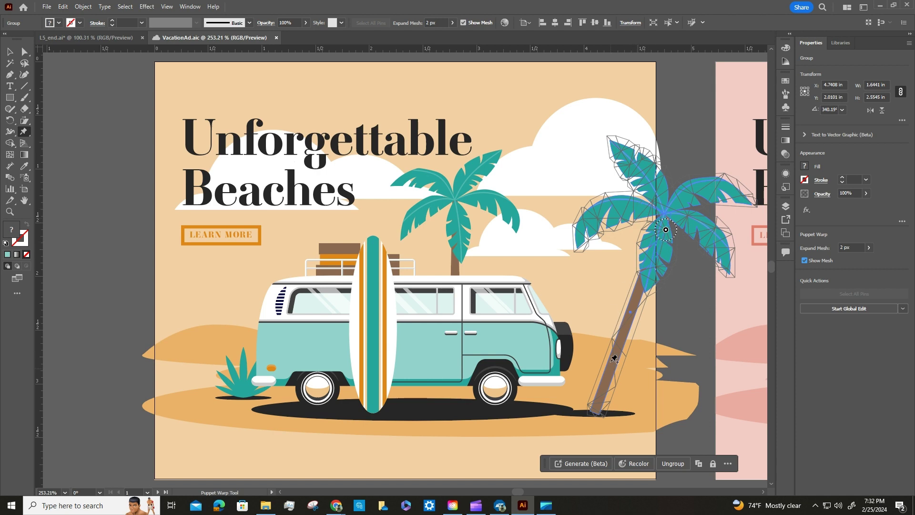
{"action": "left_click", "coordinate": [806, 261]}
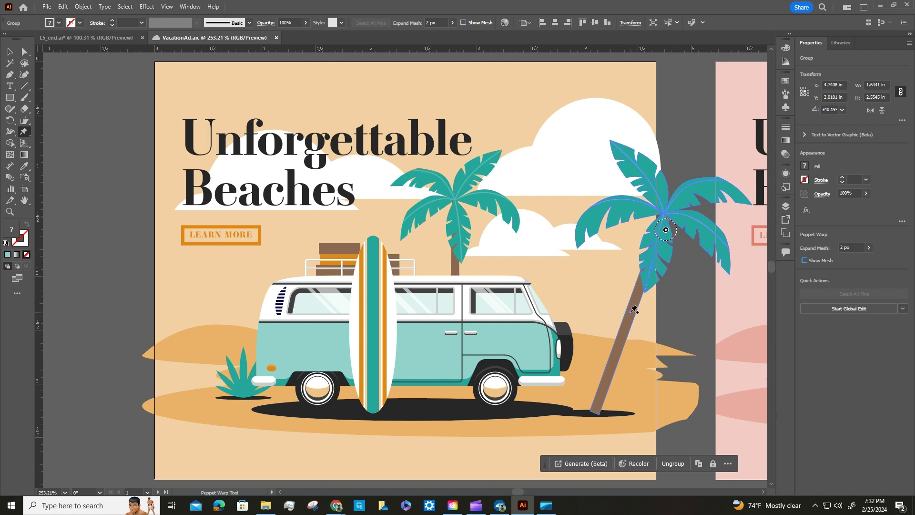
{"action": "left_click", "coordinate": [630, 312]}
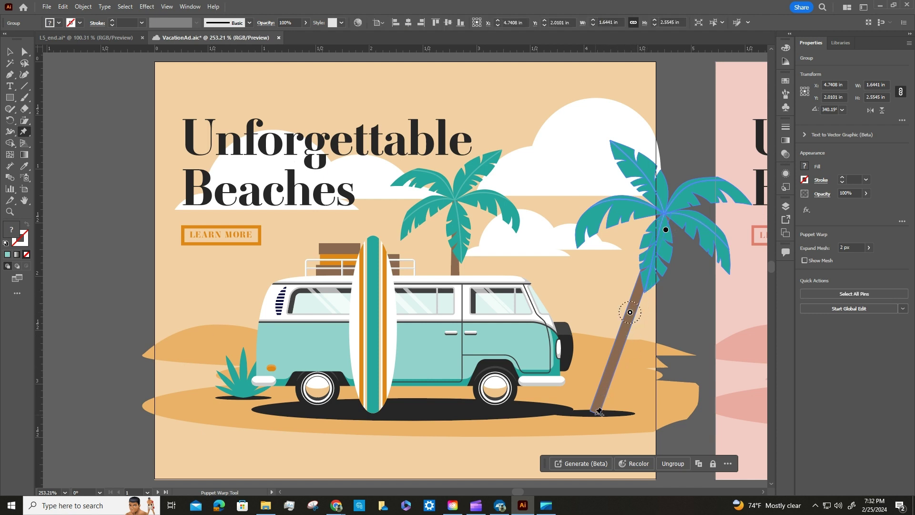
{"action": "left_click", "coordinate": [596, 410]}
Bend the right palm's trunk into a curve using its mid-trunk pin
{"action": "left_click", "coordinate": [630, 313]}
{"action": "left_click_drag", "start_coordinate": [630, 312], "coordinate": [671, 307]}
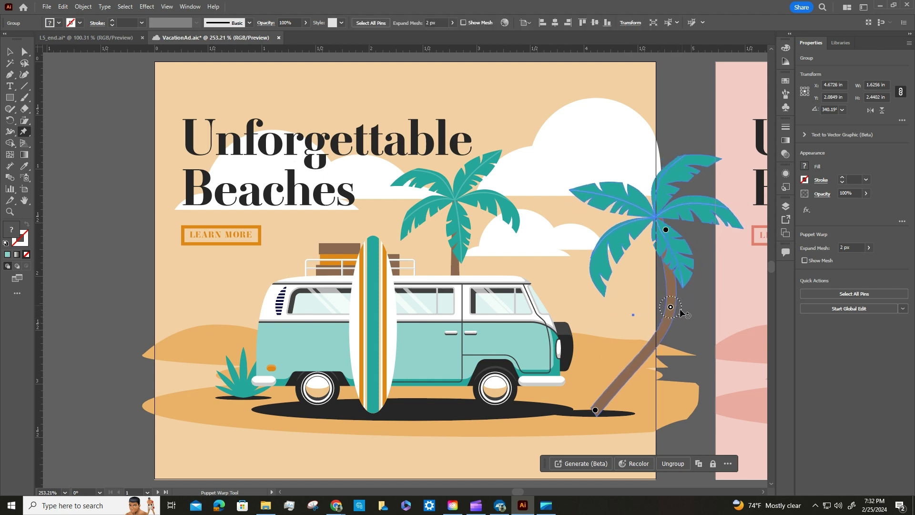
{"action": "mouse_move", "coordinate": [685, 313]}
{"action": "left_mouse_down"}
{"action": "mouse_move", "coordinate": [676, 298]}
{"action": "mouse_move", "coordinate": [679, 322]}
{"action": "mouse_move", "coordinate": [676, 301]}
{"action": "mouse_move", "coordinate": [684, 312]}
{"action": "left_mouse_up"}
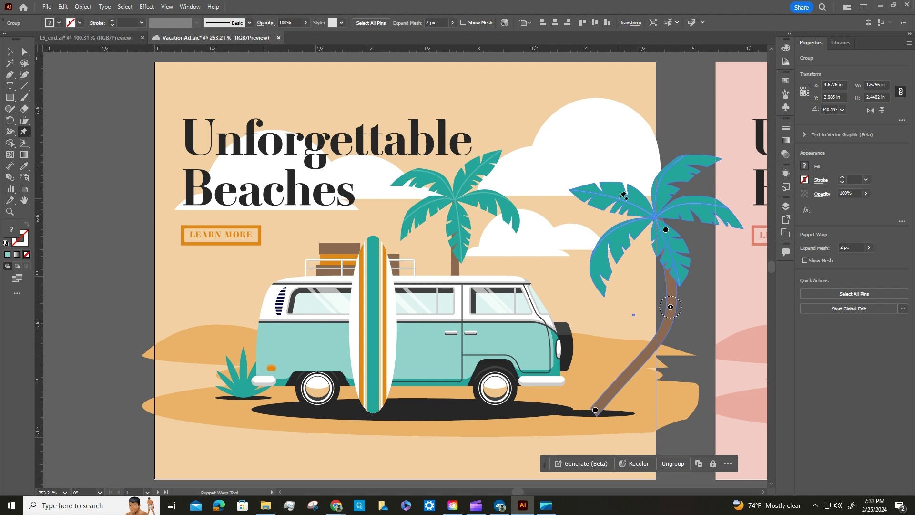
Add four pins across the palm's leaves and pull the upper leaves up and left
{"action": "left_click", "coordinate": [647, 210]}
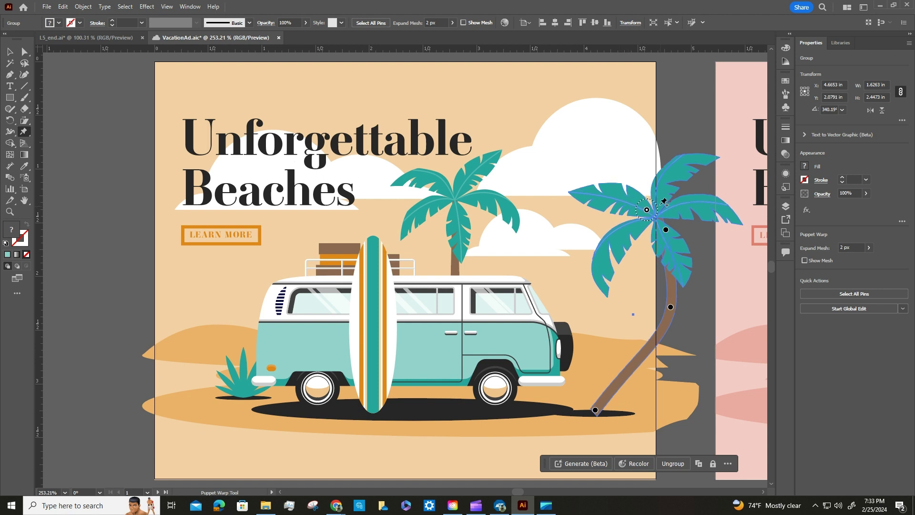
{"action": "left_click", "coordinate": [660, 202]}
{"action": "left_click", "coordinate": [674, 215]}
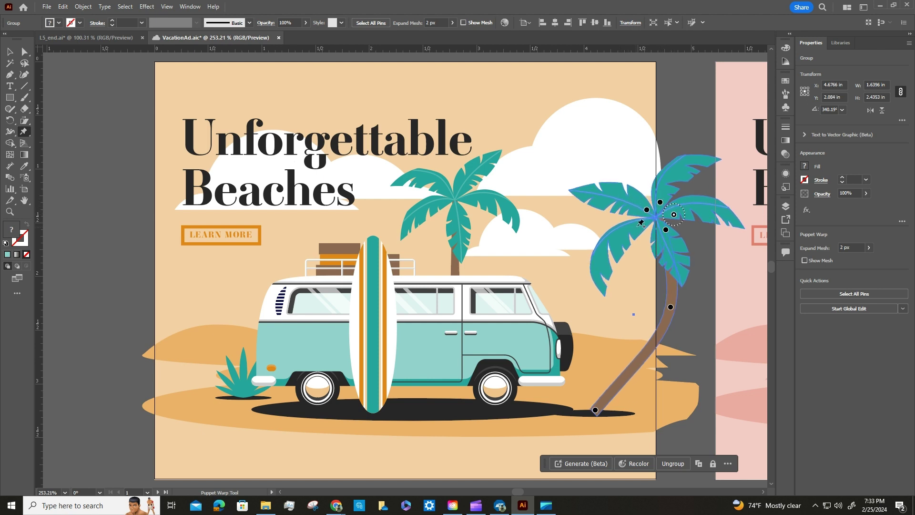
{"action": "left_click", "coordinate": [636, 227]}
{"action": "left_click", "coordinate": [647, 210]}
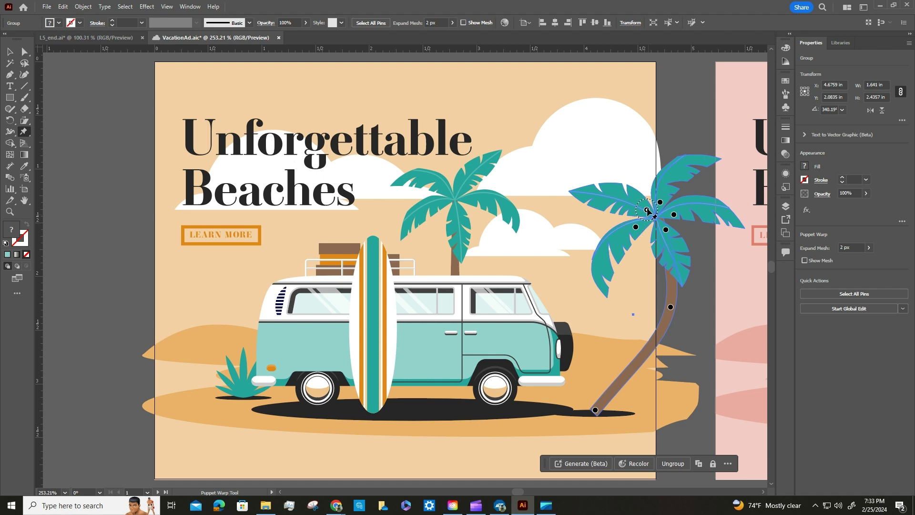
{"action": "left_click_drag", "start_coordinate": [648, 210], "coordinate": [666, 194]}
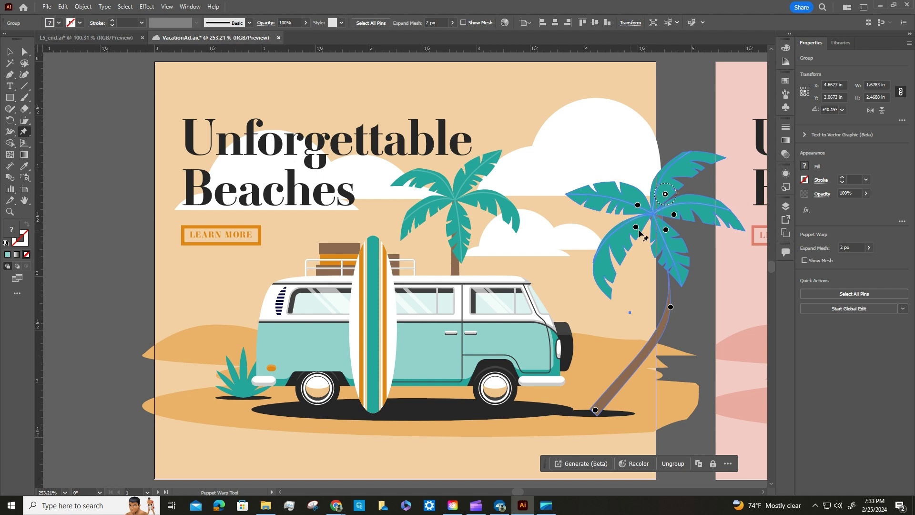
{"action": "left_click_drag", "start_coordinate": [636, 226], "coordinate": [670, 197]}
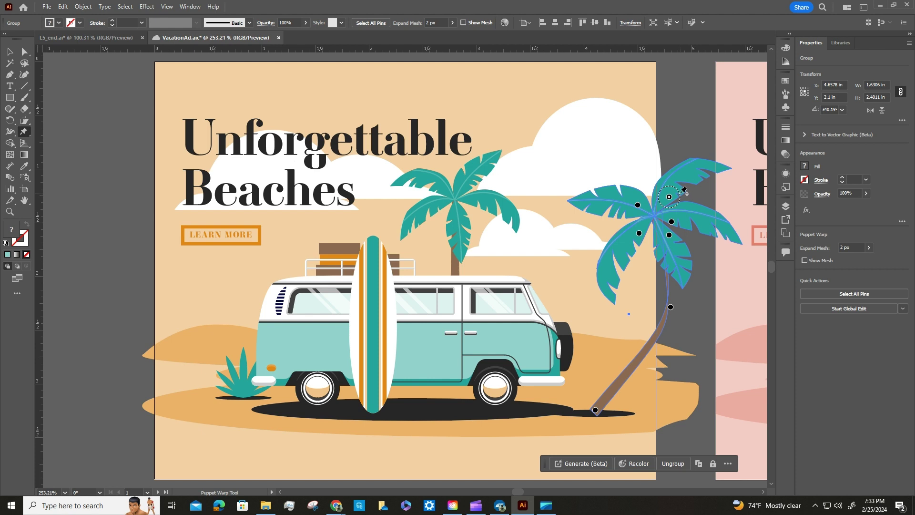
Rotate the upper fronds slightly and make the left fronds hang lower
{"action": "left_click_drag", "start_coordinate": [682, 198], "coordinate": [682, 195]}
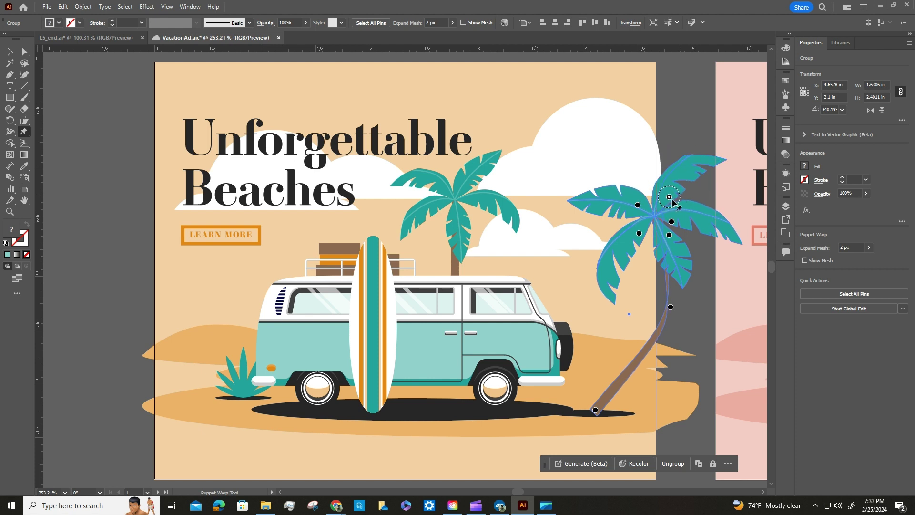
{"action": "left_click", "coordinate": [637, 205]}
{"action": "mouse_move", "coordinate": [641, 198]}
{"action": "left_mouse_down"}
{"action": "mouse_move", "coordinate": [653, 224]}
{"action": "mouse_move", "coordinate": [644, 198]}
{"action": "left_mouse_up"}
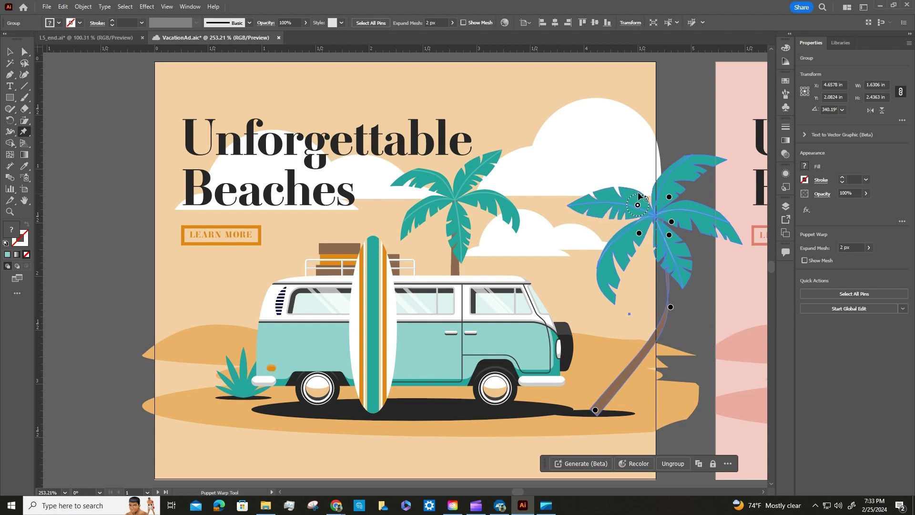
{"action": "left_click_drag", "start_coordinate": [643, 239], "coordinate": [632, 246]}
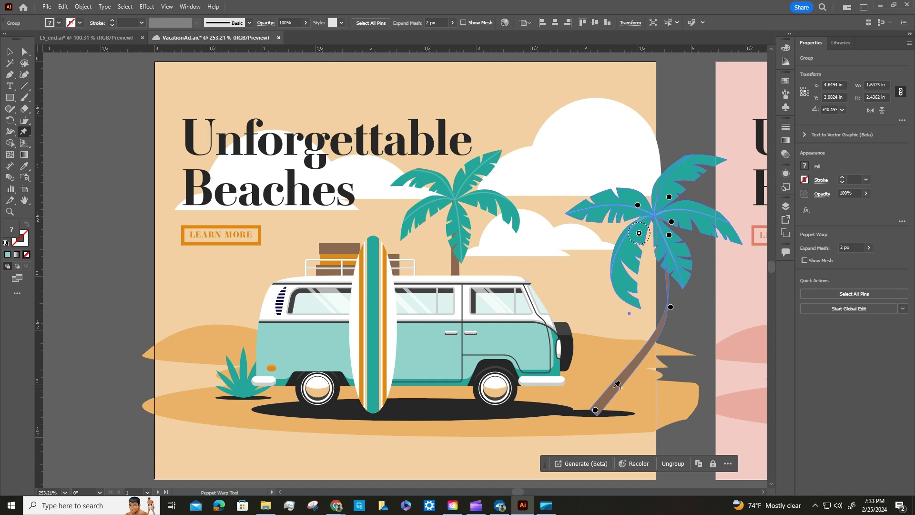
Add a pin at the trunk's base and re-bend the trunk into a natural curve
{"action": "left_click", "coordinate": [616, 387]}
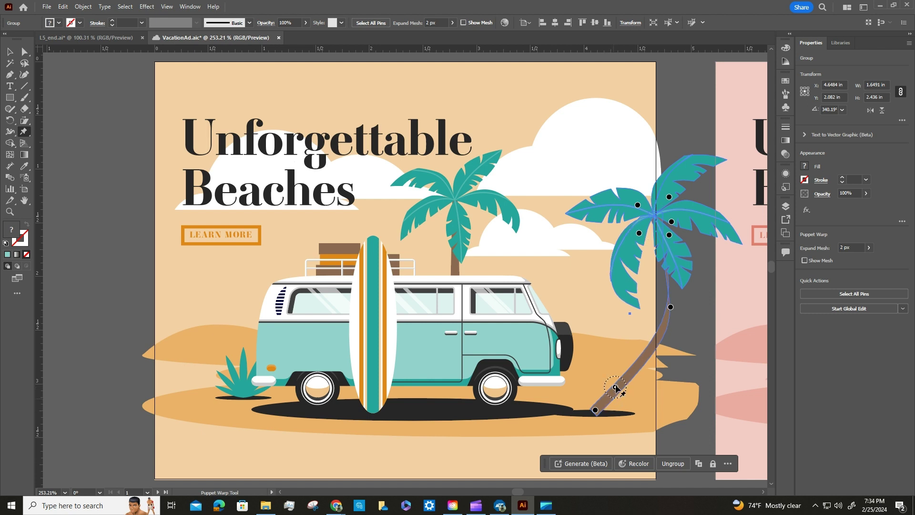
{"action": "left_click_drag", "start_coordinate": [616, 387], "coordinate": [594, 380]}
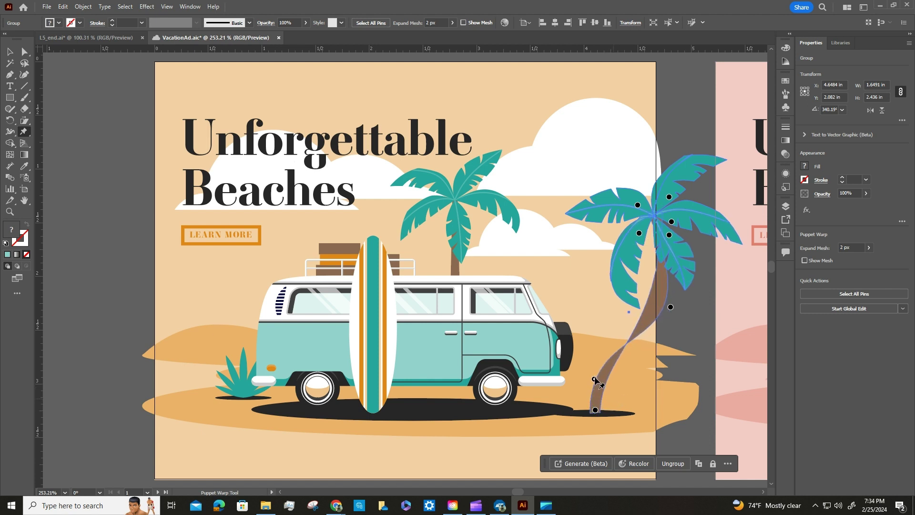
{"action": "mouse_move", "coordinate": [671, 307]}
{"action": "left_mouse_down"}
{"action": "mouse_move", "coordinate": [628, 293]}
{"action": "mouse_move", "coordinate": [666, 310]}
{"action": "left_mouse_up"}
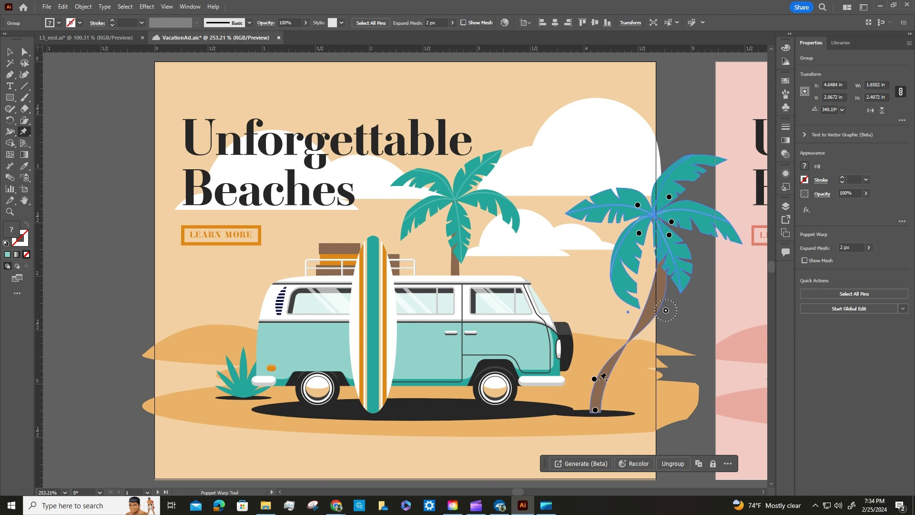
{"action": "left_click_drag", "start_coordinate": [594, 380], "coordinate": [619, 384]}
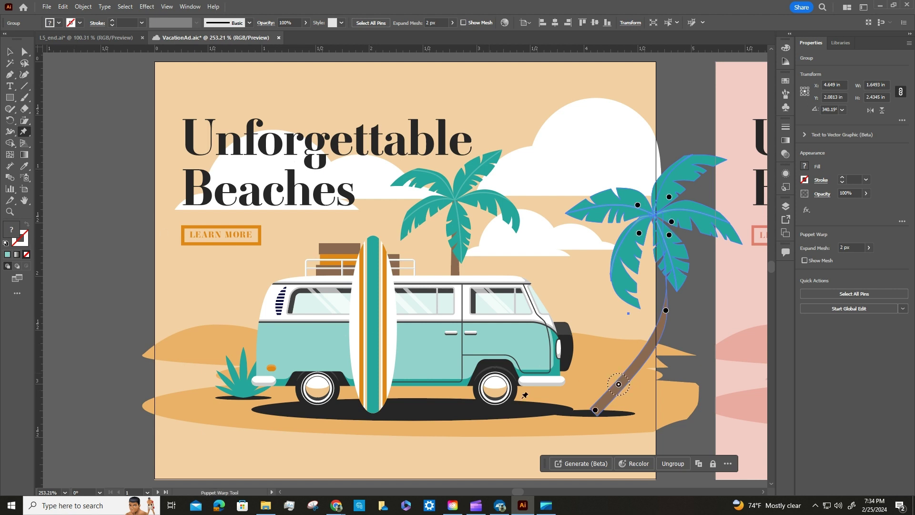
Erase the bottom tip of the palm trunk with the Eraser and save the document
{"action": "left_click", "coordinate": [22, 110]}
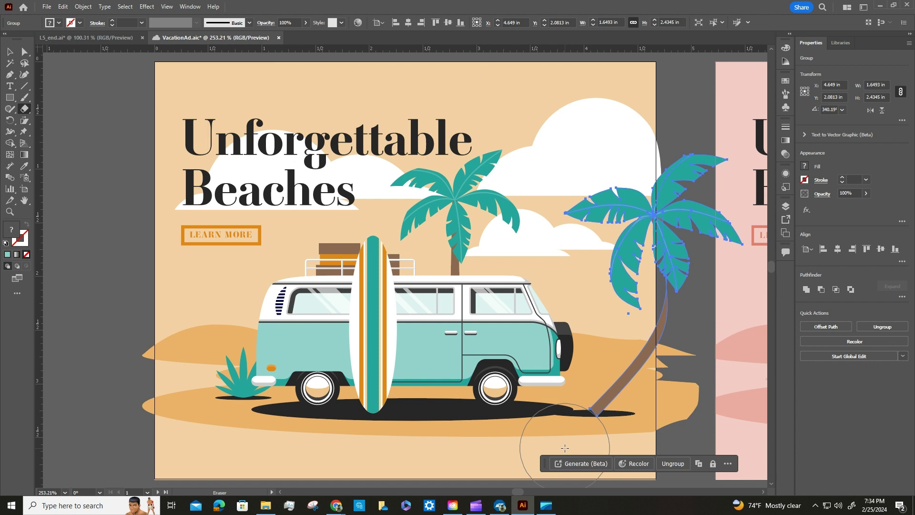
{"action": "left_click_drag", "start_coordinate": [592, 429], "coordinate": [650, 452]}
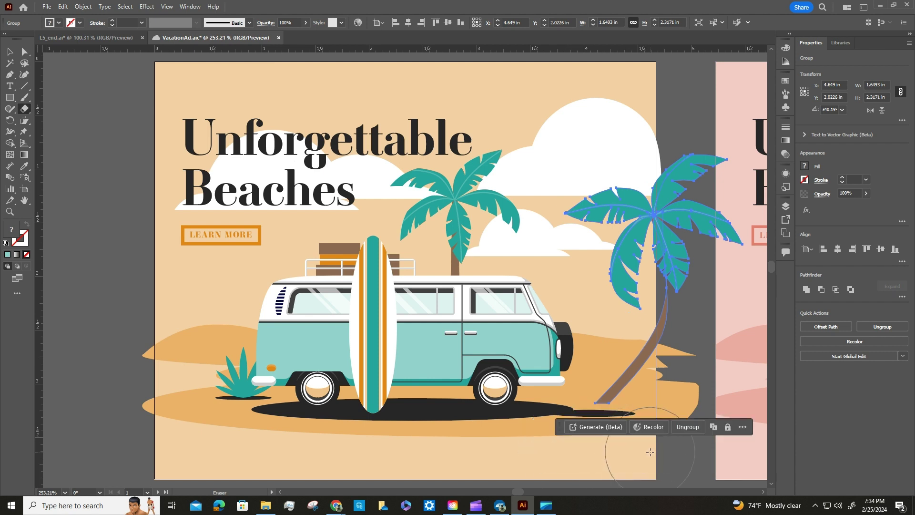
{"action": "key", "text": "ctrl+z"}
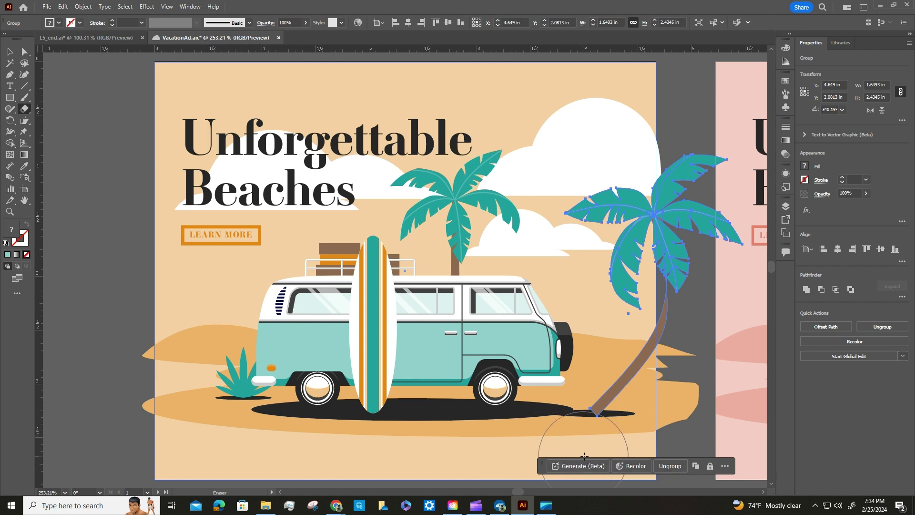
{"action": "left_click", "coordinate": [587, 456]}
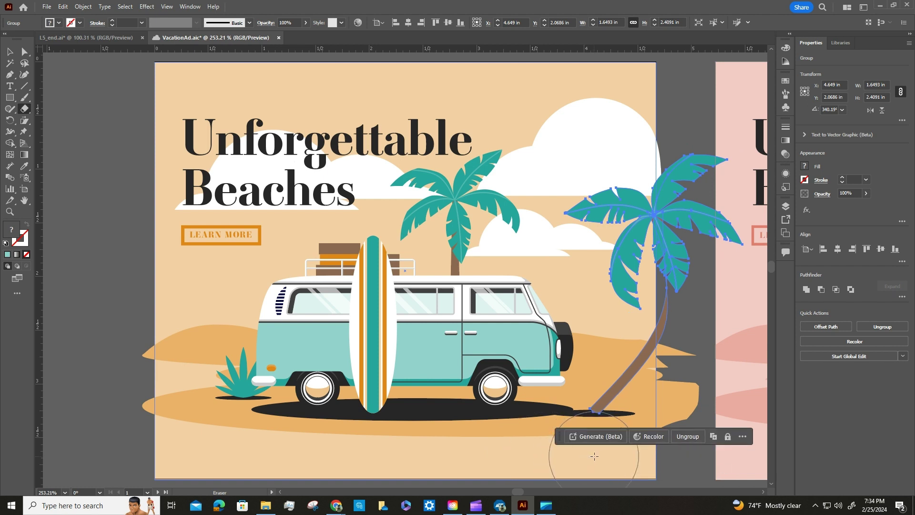
{"action": "key", "text": "ctrl+s"}
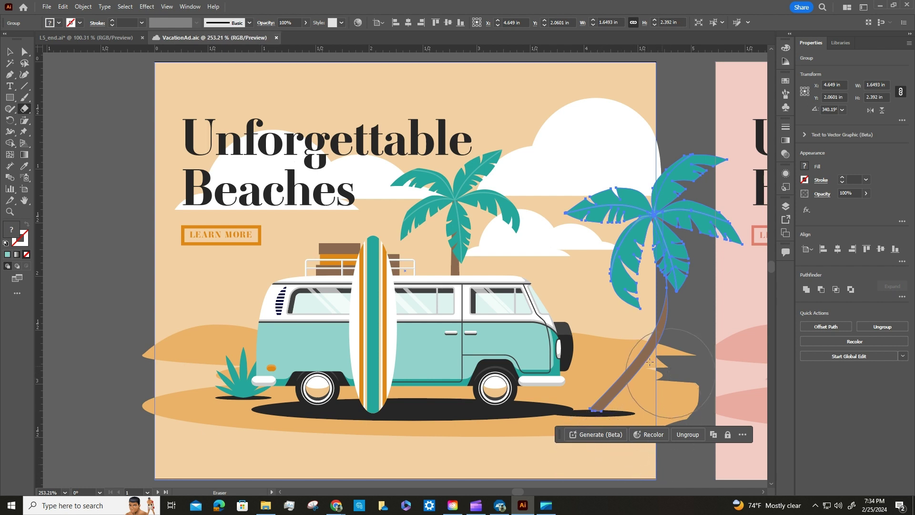
Nudge the right palm tree slightly left and down
{"action": "left_click", "coordinate": [10, 50]}
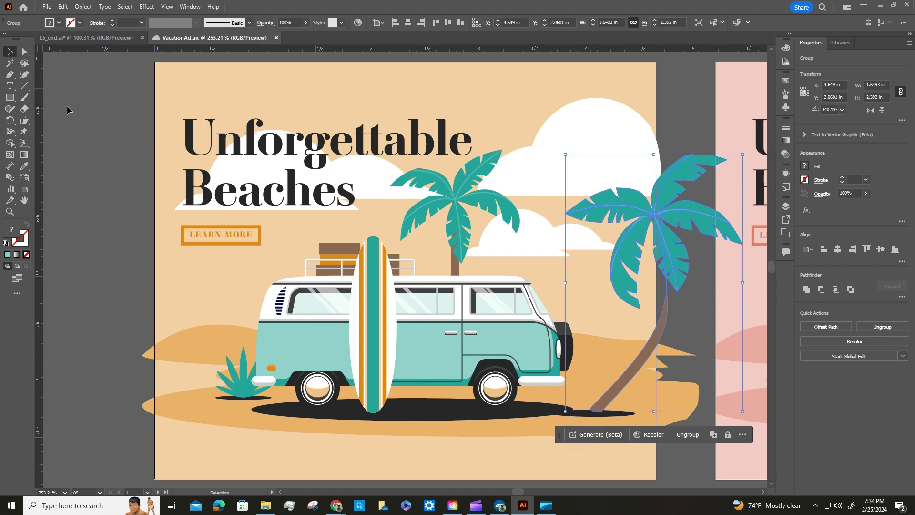
{"action": "left_click", "coordinate": [93, 121]}
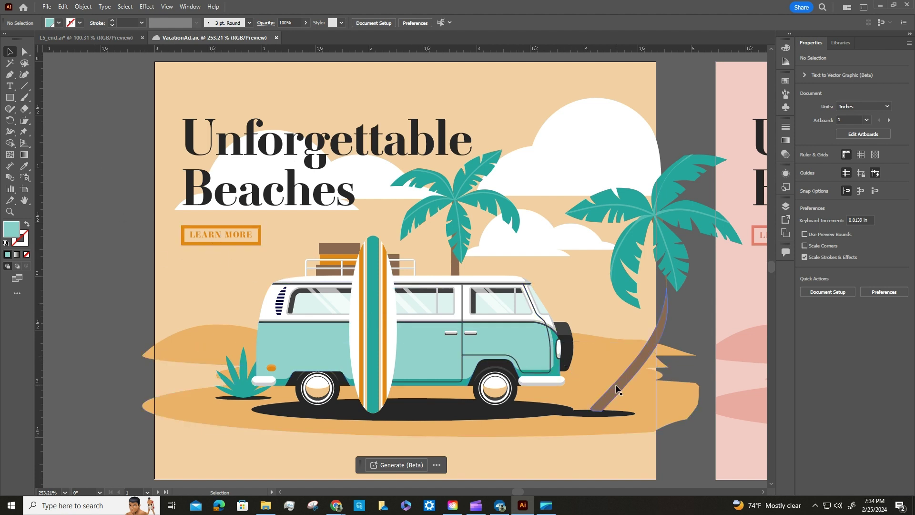
{"action": "left_click_drag", "start_coordinate": [616, 389], "coordinate": [616, 389]}
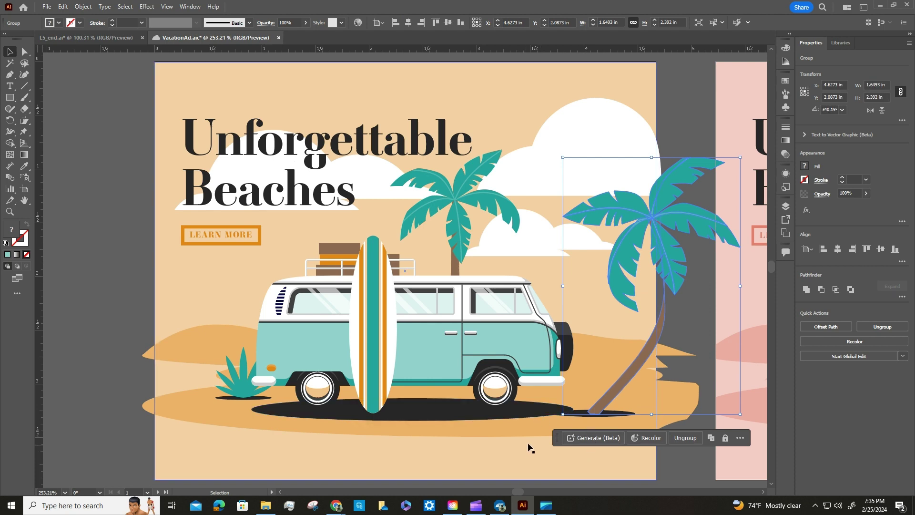
{"action": "left_click", "coordinate": [613, 436]}
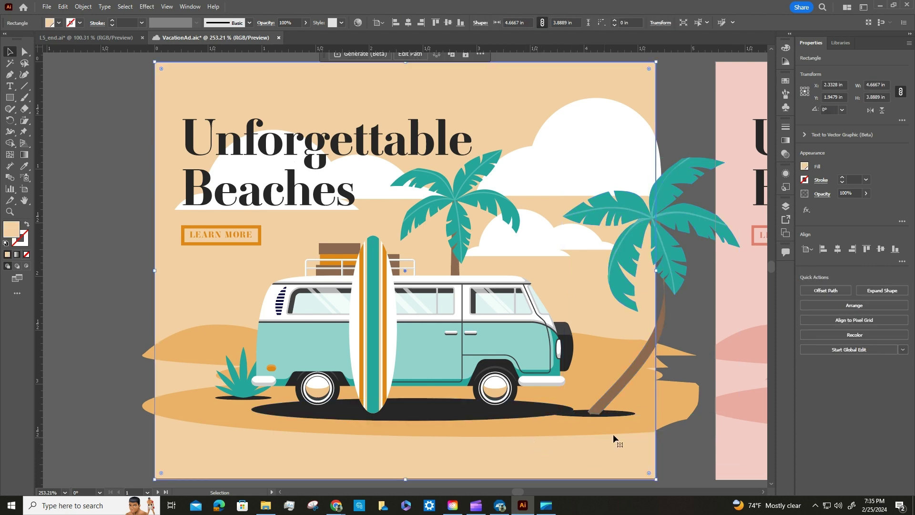
Trim the palm trunk's base further, then deselect the tree
{"action": "left_click", "coordinate": [25, 109]}
{"action": "key", "text": "v"}
{"action": "left_click", "coordinate": [626, 386]}
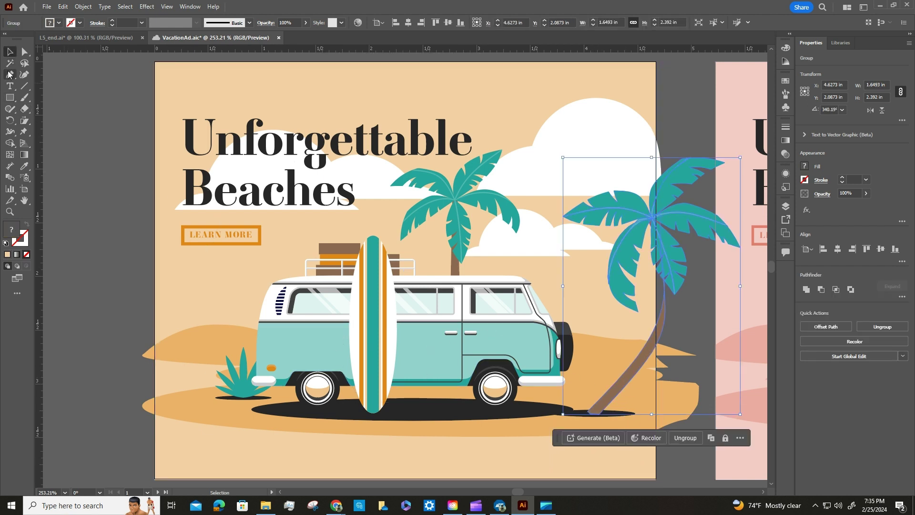
{"action": "left_click", "coordinate": [24, 108]}
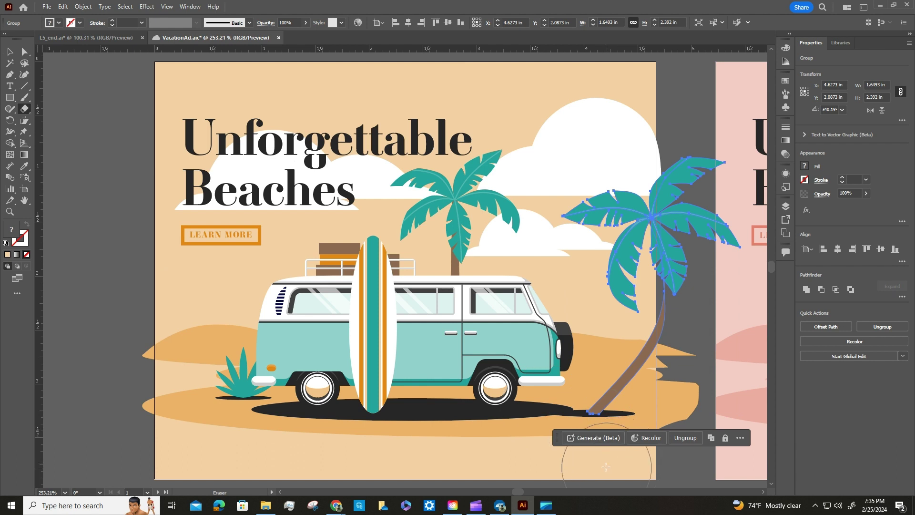
{"action": "left_click", "coordinate": [589, 457]}
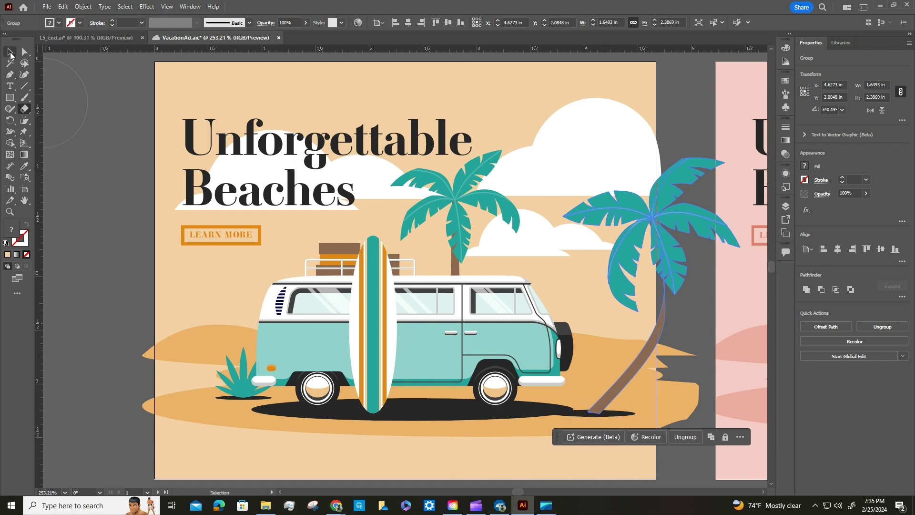
{"action": "key", "text": "v"}
{"action": "left_click", "coordinate": [107, 169]}
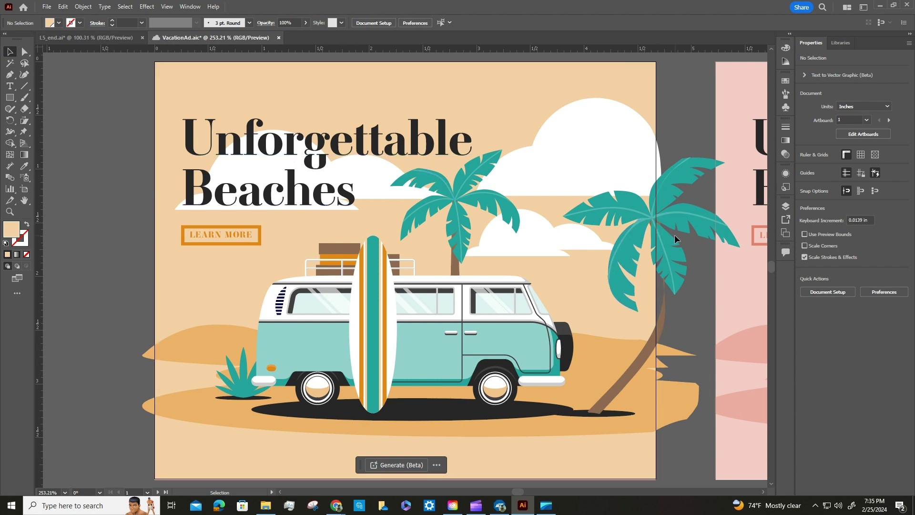
Zoom out and move the stray green plant toward the bus artboard
{"action": "key", "text": "ctrl+minus"}
{"action": "key", "text": "ctrl+minus"}
{"action": "key", "text": "ctrl+minus"}
{"action": "key", "text": "ctrl+minus"}
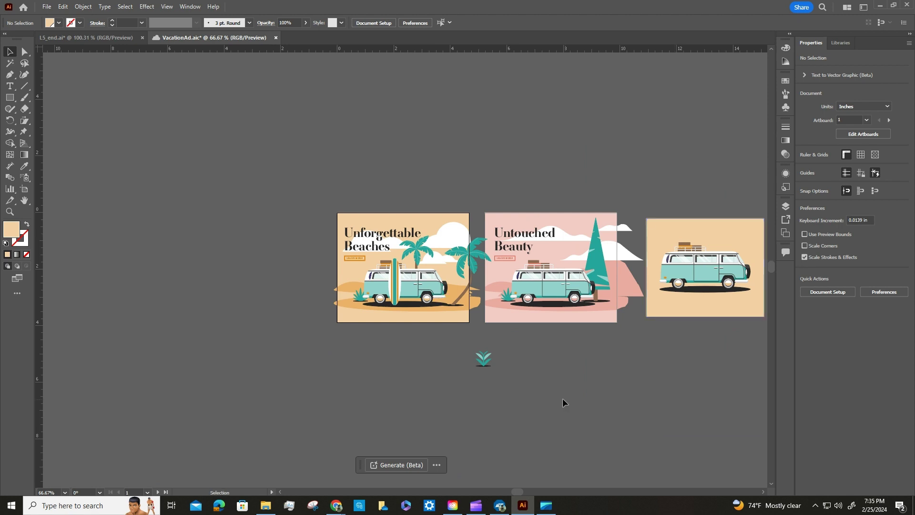
{"action": "left_click_drag", "start_coordinate": [590, 343], "coordinate": [445, 314]}
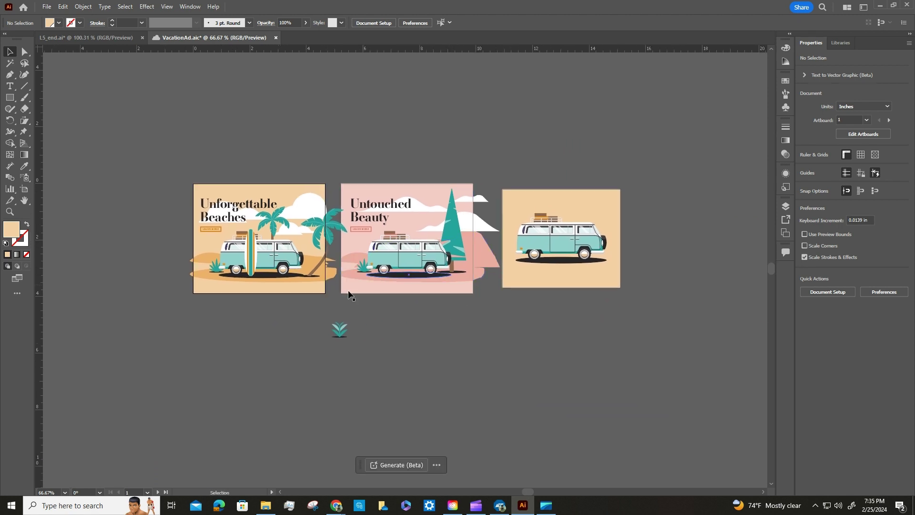
{"action": "left_click", "coordinate": [339, 329]}
{"action": "left_click_drag", "start_coordinate": [346, 331], "coordinate": [612, 310]}
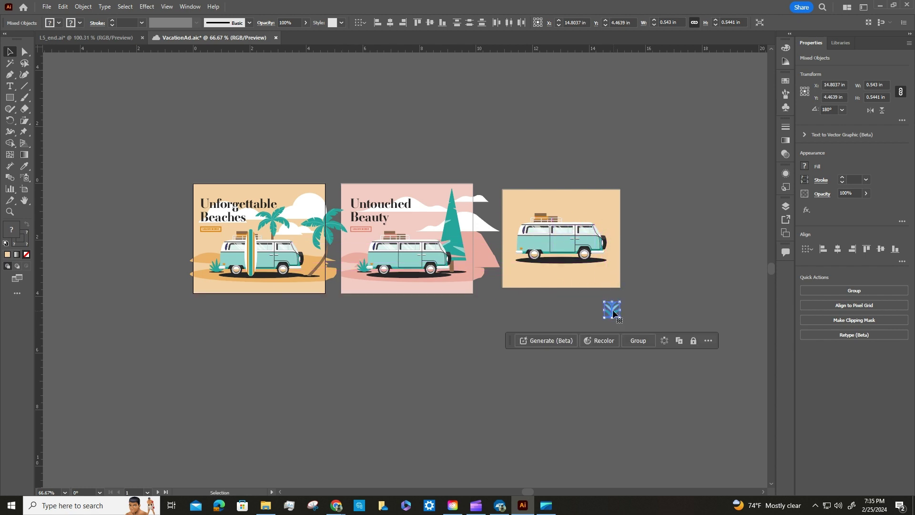
Bring the plant to front and place it beside the bus
{"action": "right_click", "coordinate": [614, 311]}
{"action": "mouse_move", "coordinate": [665, 264]}
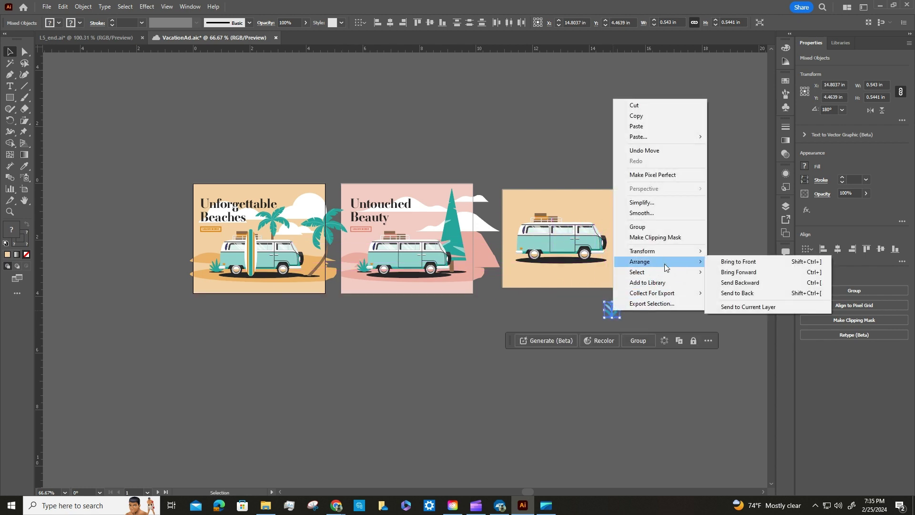
{"action": "left_click", "coordinate": [737, 263]}
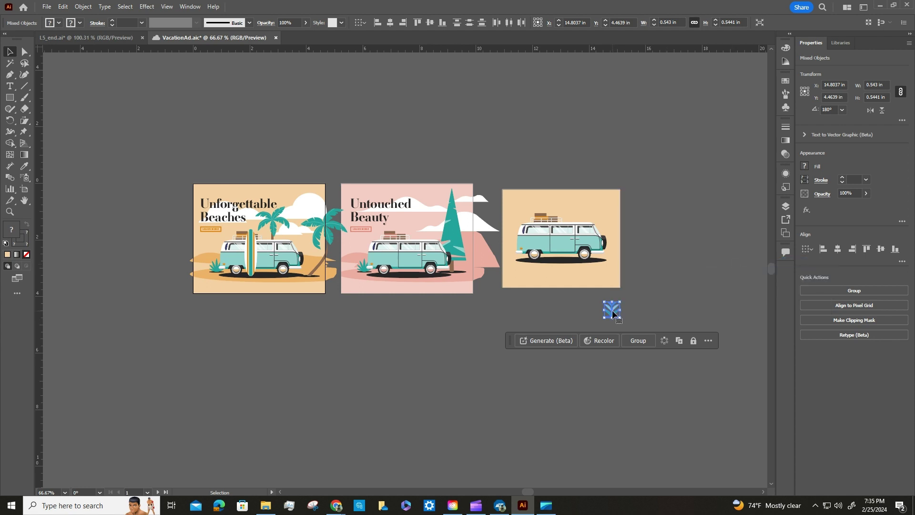
{"action": "left_click_drag", "start_coordinate": [612, 310], "coordinate": [610, 262]}
{"action": "left_click", "coordinate": [680, 247]}
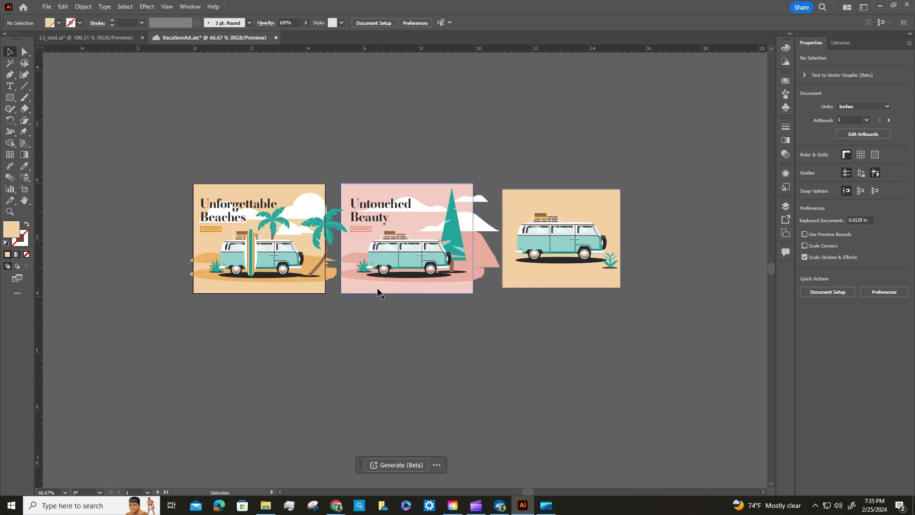
Check the artboard list, then save the VacationAd document via File > Save
{"action": "left_click", "coordinate": [305, 204]}
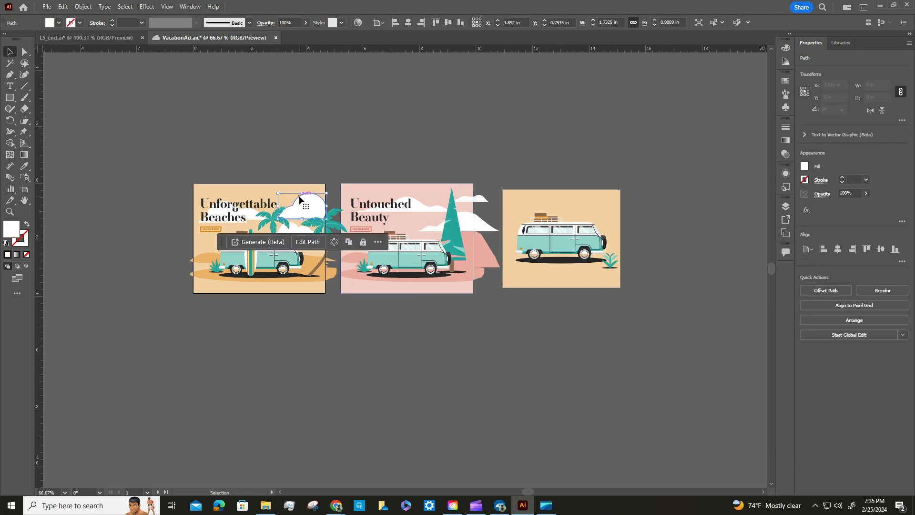
{"action": "left_click", "coordinate": [147, 492]}
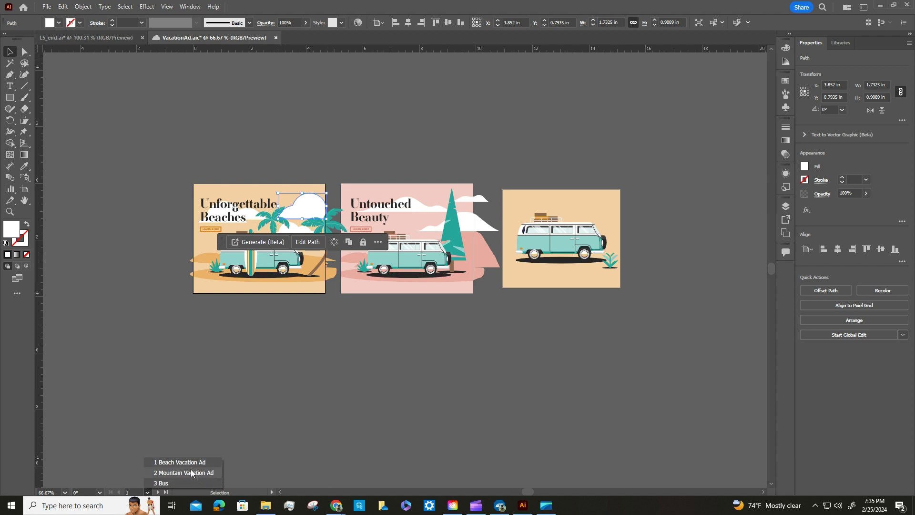
{"action": "left_click", "coordinate": [304, 404]}
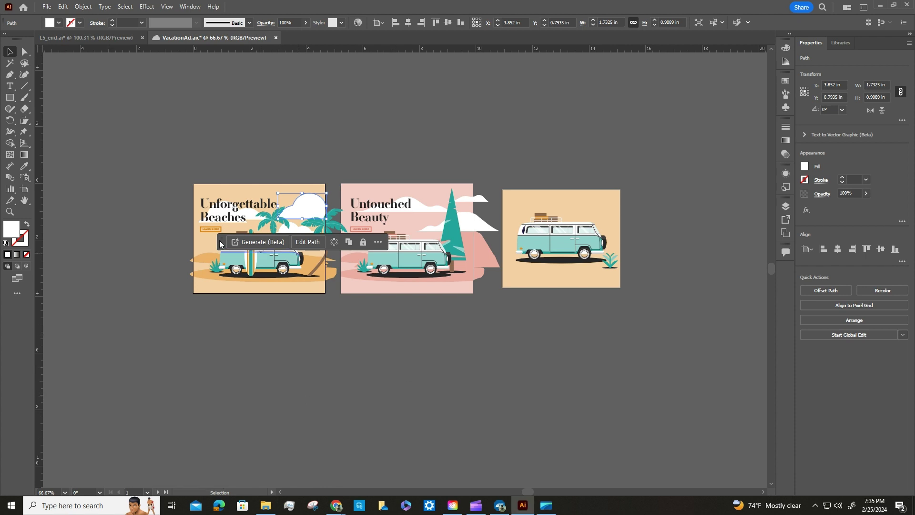
{"action": "left_click_drag", "start_coordinate": [218, 245], "coordinate": [327, 364]}
{"action": "left_click", "coordinate": [363, 134]}
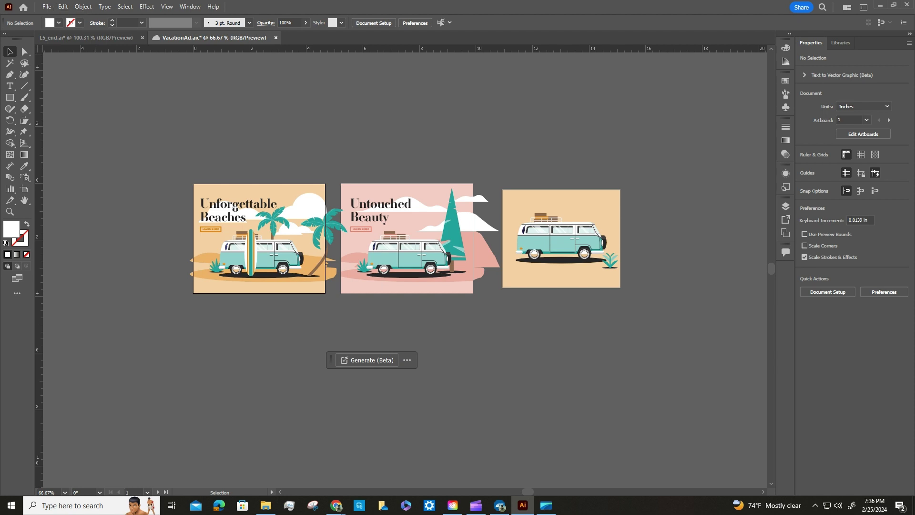
{"action": "left_click", "coordinate": [47, 6]}
{"action": "left_click", "coordinate": [61, 95]}
Make the mountain artboard active by clicking its artwork, then clear the selection
{"action": "left_click_drag", "start_coordinate": [184, 139], "coordinate": [343, 325]}
{"action": "left_click", "coordinate": [356, 162]}
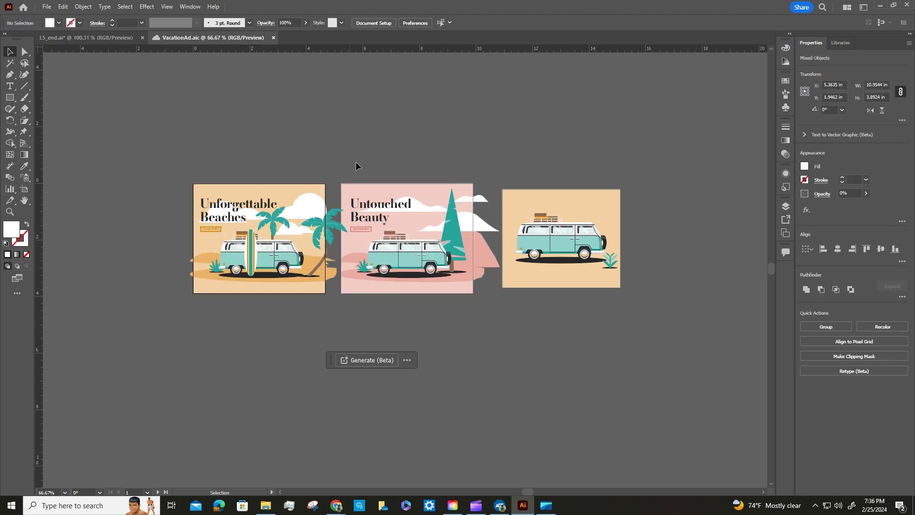
{"action": "left_click", "coordinate": [377, 194]}
{"action": "left_click", "coordinate": [475, 119]}
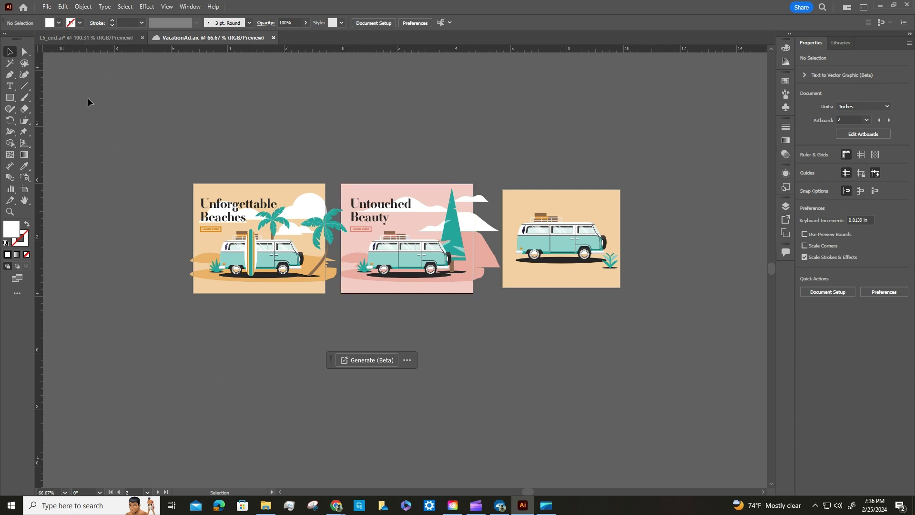
{"action": "left_click", "coordinate": [48, 7]}
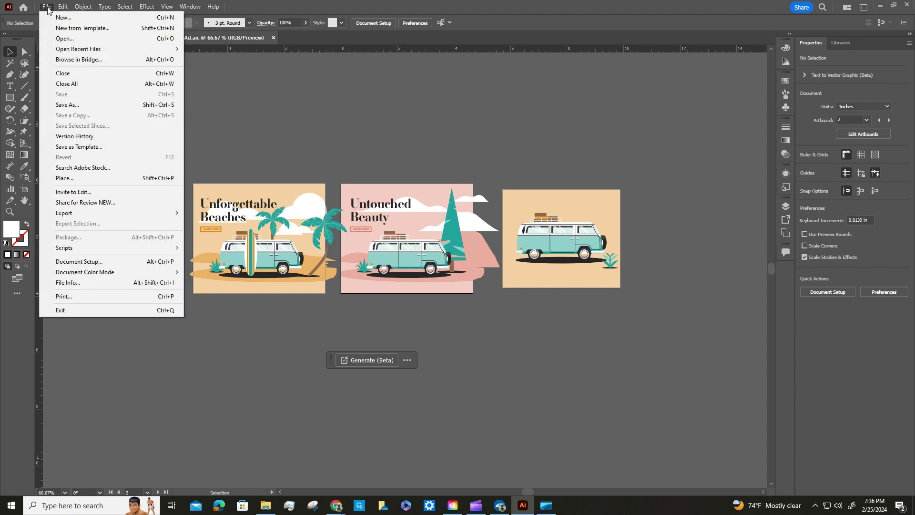
{"action": "left_click", "coordinate": [73, 106]}
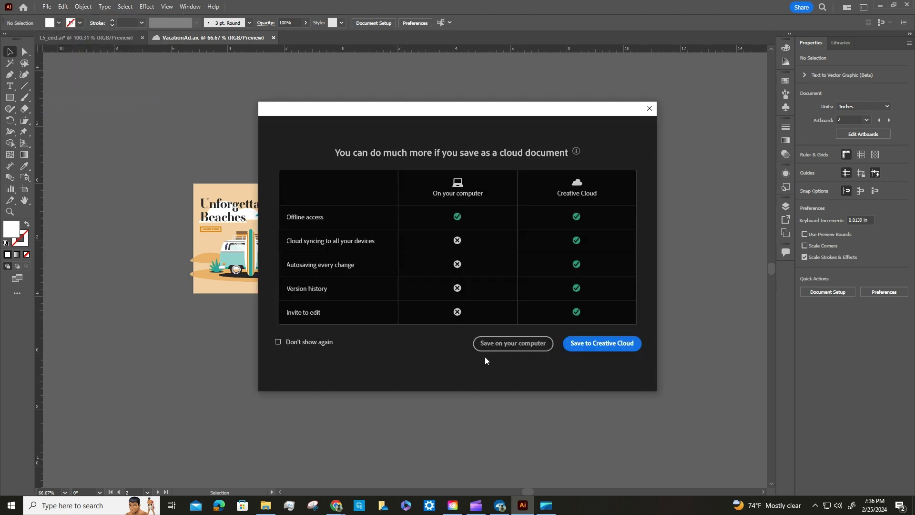
{"action": "left_click", "coordinate": [486, 345]}
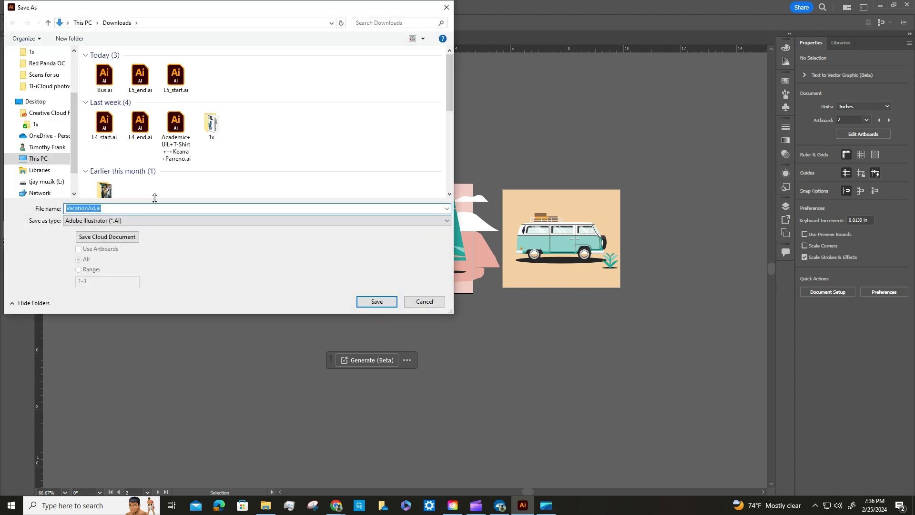
{"action": "left_click", "coordinate": [141, 221]}
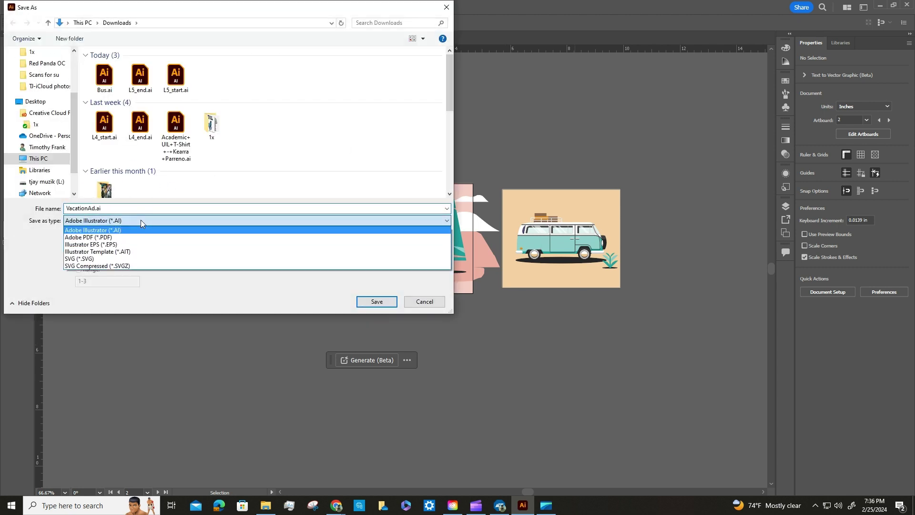
{"action": "left_click", "coordinate": [119, 236]}
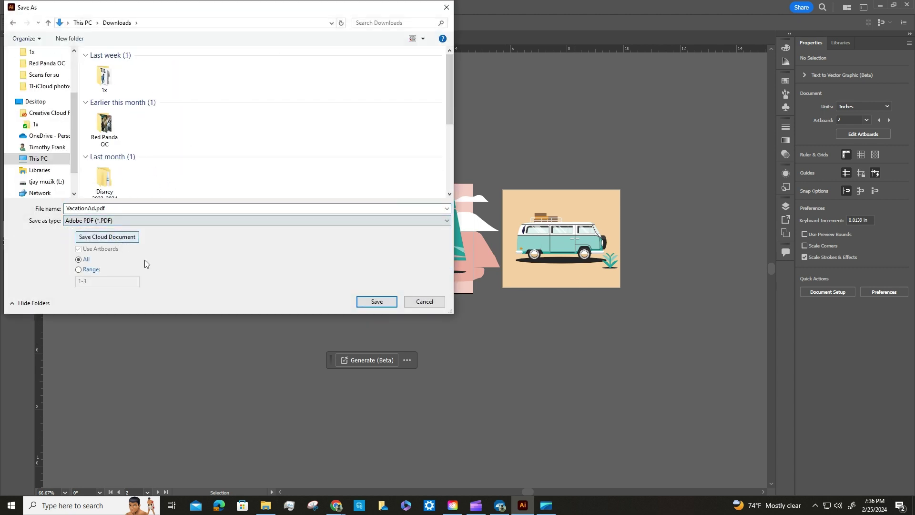
{"action": "left_click", "coordinate": [80, 270]}
{"action": "left_click_drag", "start_coordinate": [90, 282], "coordinate": [71, 282]}
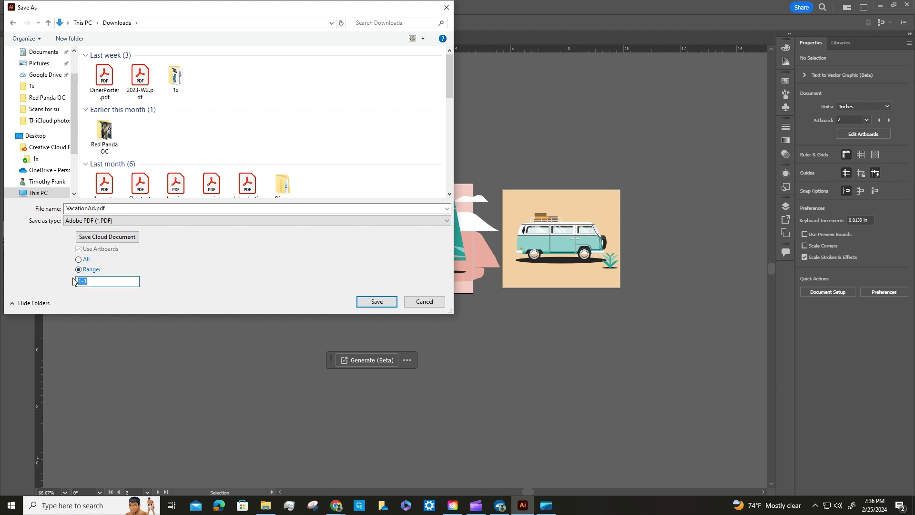
{"action": "type", "text": "1"}
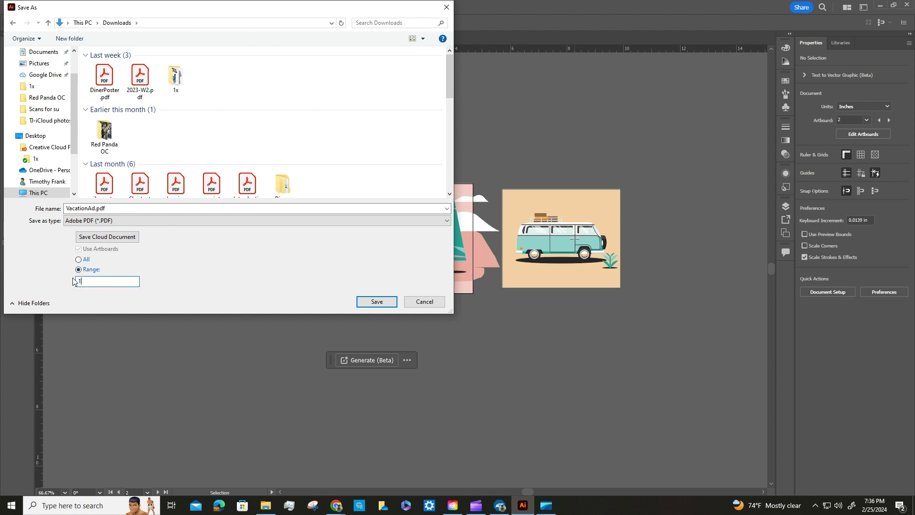
{"action": "double_click", "coordinate": [94, 209]}
{"action": "left_click", "coordinate": [85, 209]}
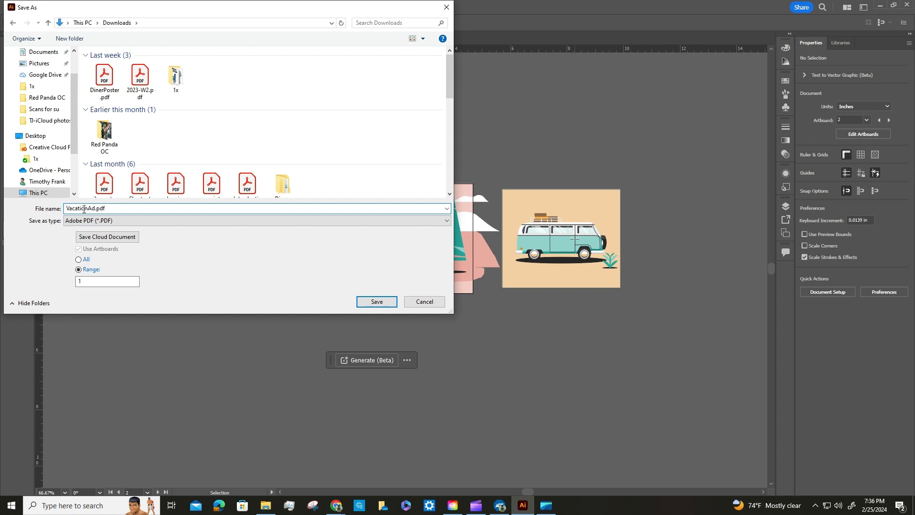
{"action": "left_click_drag", "start_coordinate": [93, 209], "coordinate": [65, 209]}
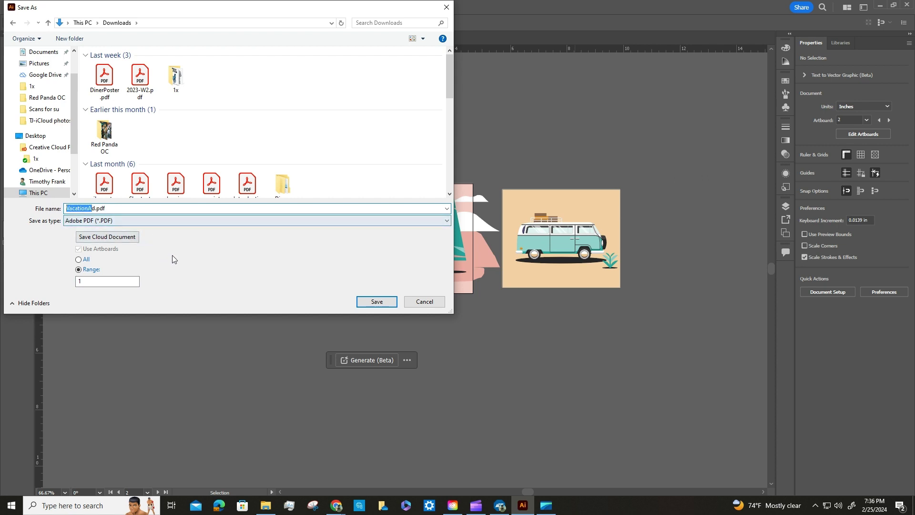
{"action": "double_click", "coordinate": [86, 282]}
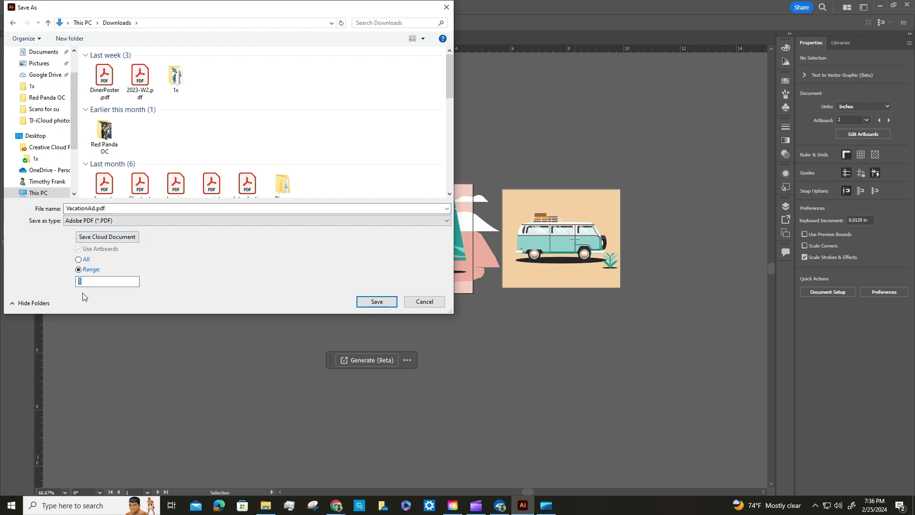
{"action": "type", "text": "2"}
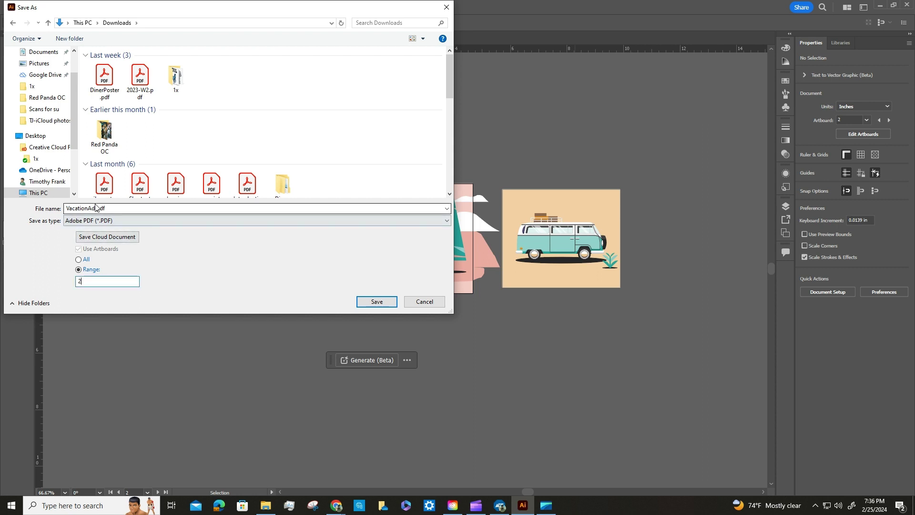
{"action": "left_click_drag", "start_coordinate": [106, 208], "coordinate": [47, 208]}
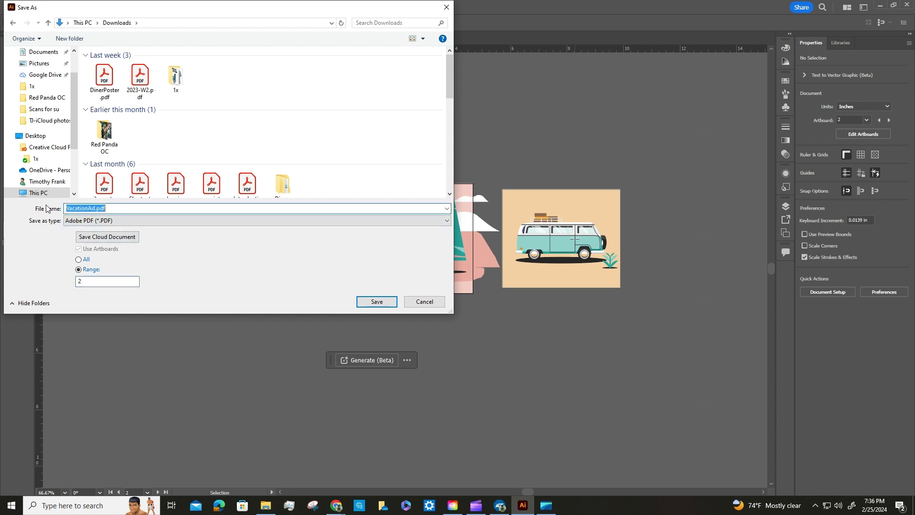
{"action": "left_click", "coordinate": [96, 210]}
{"action": "double_click", "coordinate": [95, 209]}
{"action": "left_click", "coordinate": [428, 303]}
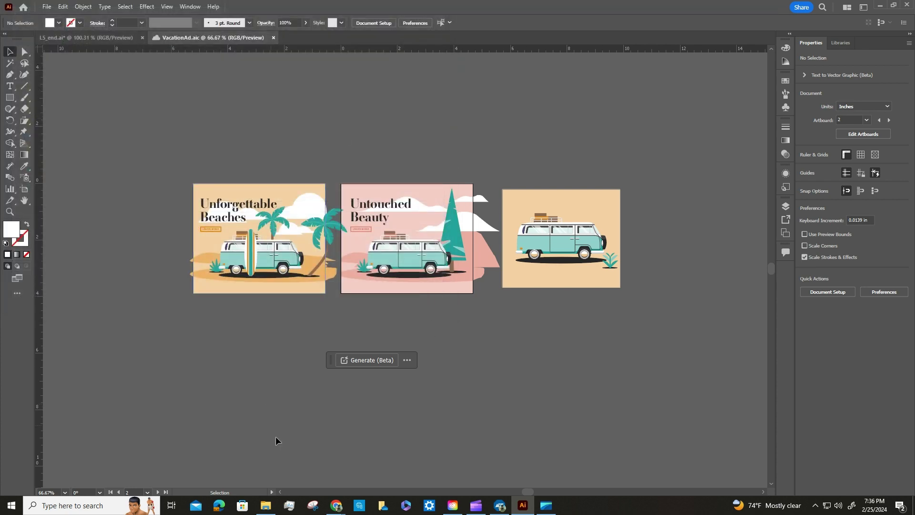
Go to Week 8 > 27 Feb in Schoology and open the Transforming Artwork assignment
{"action": "mouse_move", "coordinate": [337, 506]}
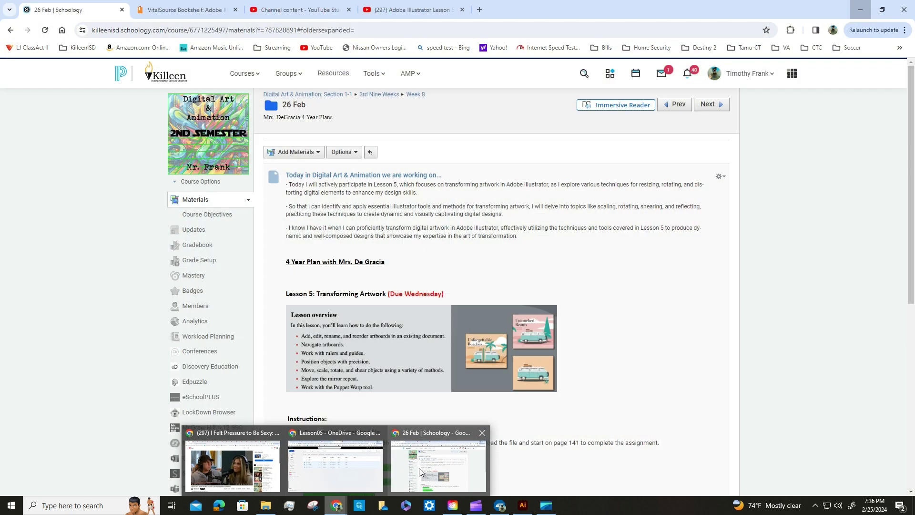
{"action": "left_click", "coordinate": [419, 468]}
{"action": "scroll", "coordinate": [437, 338], "scroll_direction": "down", "scroll_amount": 3}
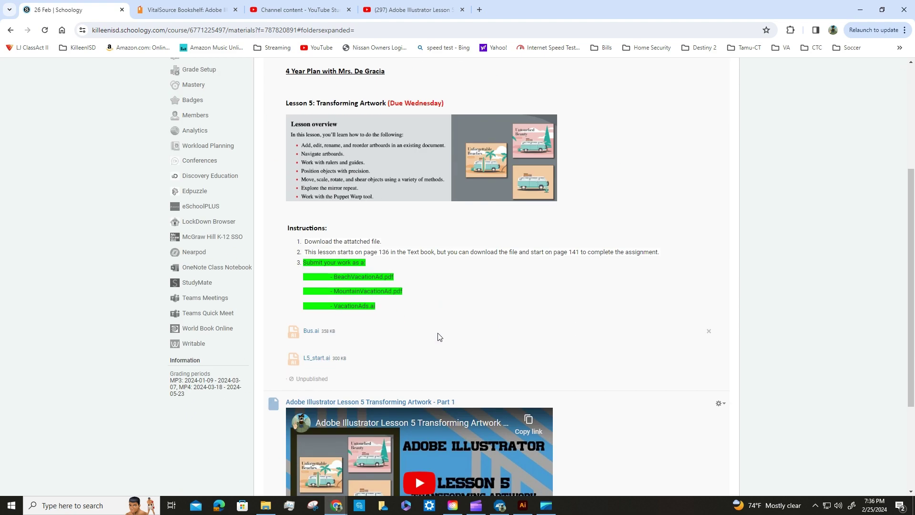
{"action": "scroll", "coordinate": [435, 338], "scroll_direction": "up", "scroll_amount": 5}
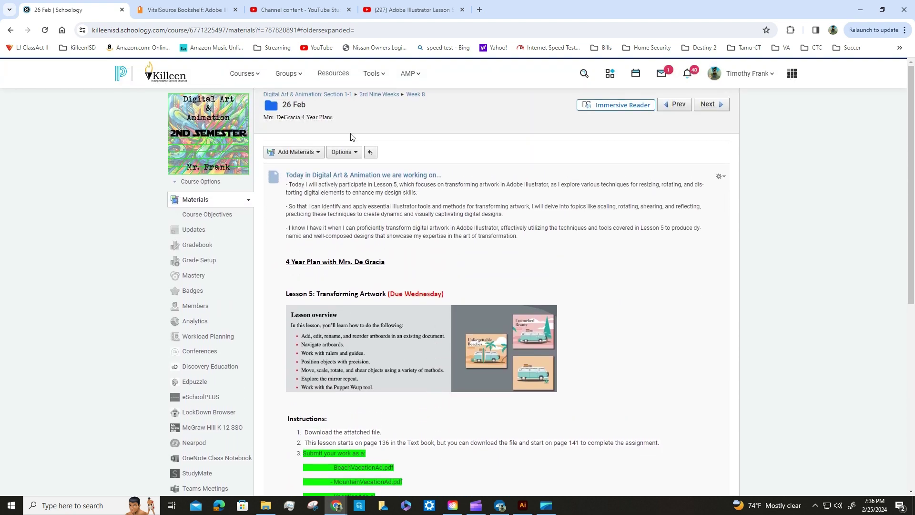
{"action": "left_click", "coordinate": [420, 97]}
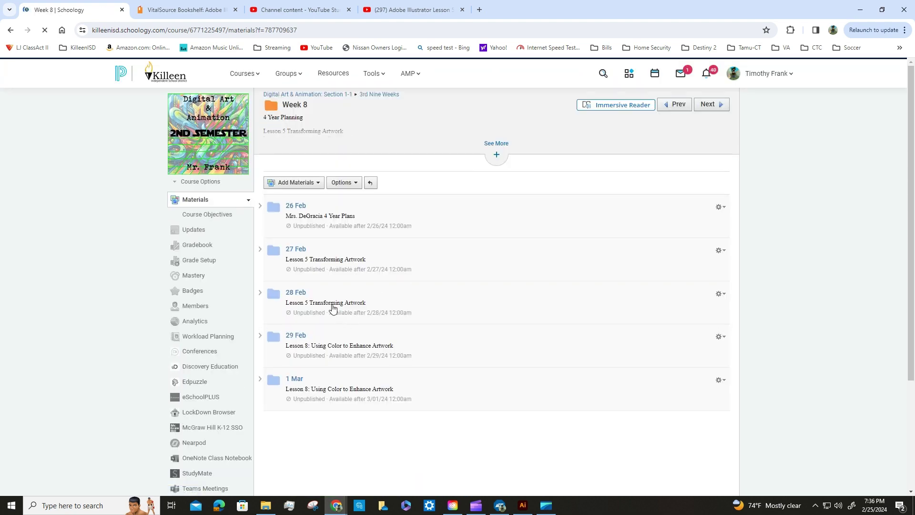
{"action": "left_click", "coordinate": [297, 250]}
{"action": "scroll", "coordinate": [387, 308], "scroll_direction": "down", "scroll_amount": 4}
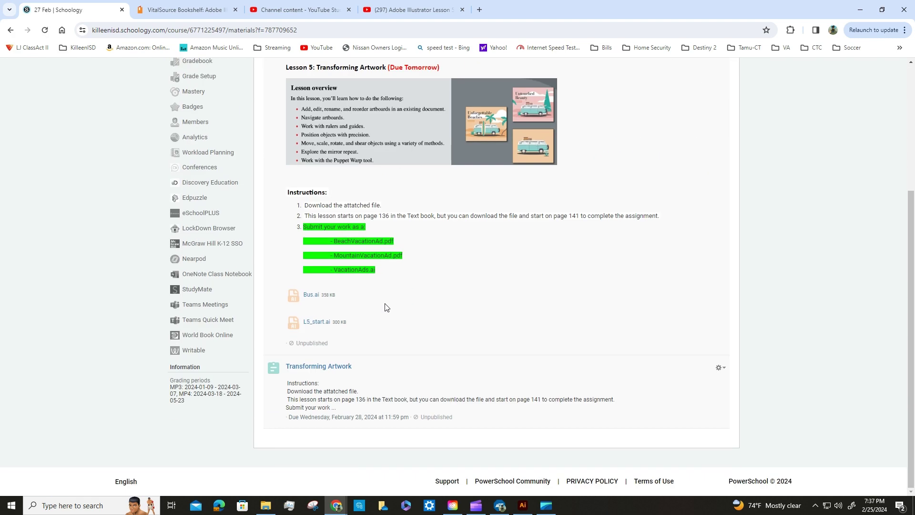
{"action": "left_click", "coordinate": [316, 367]}
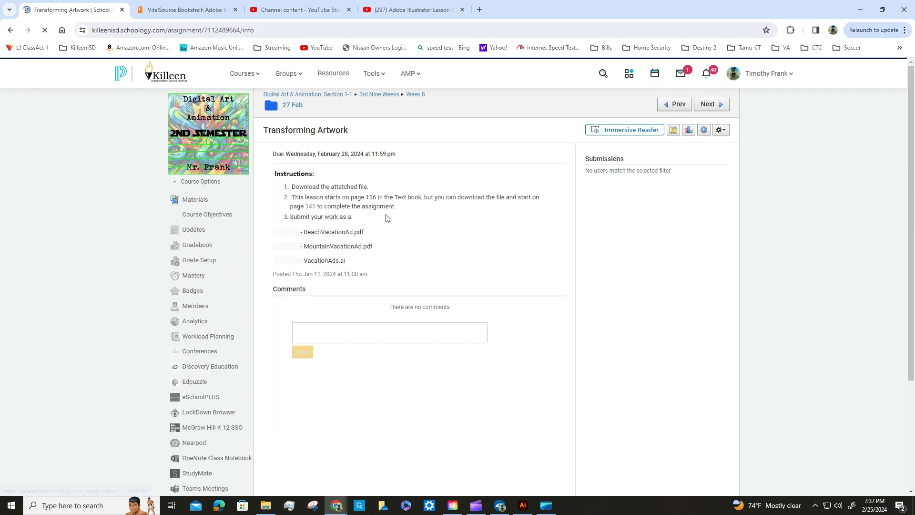
Highlight the required file names VacationAds.ai, MountainVacationAd.pdf and BeachVacationAd.pdf
{"action": "left_click_drag", "start_coordinate": [348, 265], "coordinate": [303, 261]}
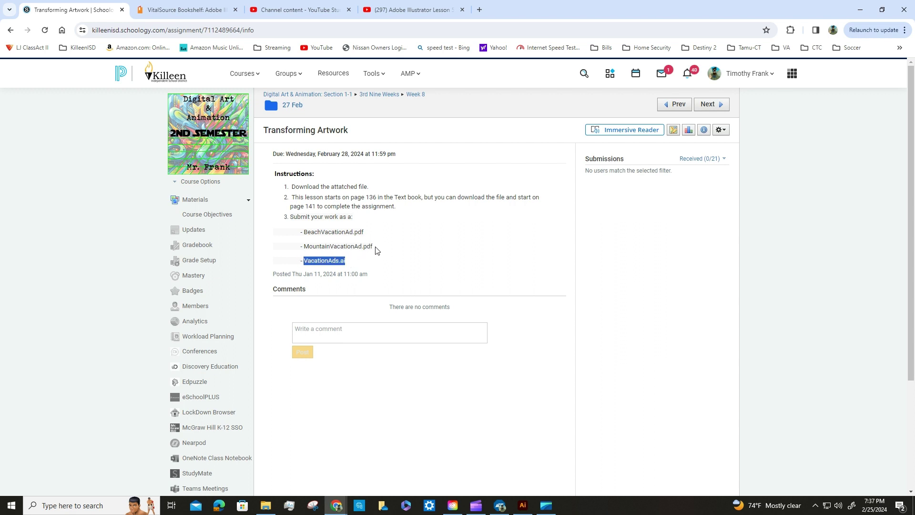
{"action": "left_click_drag", "start_coordinate": [373, 246], "coordinate": [295, 247]}
{"action": "left_click", "coordinate": [365, 233]}
{"action": "left_click_drag", "start_coordinate": [365, 234], "coordinate": [302, 230]}
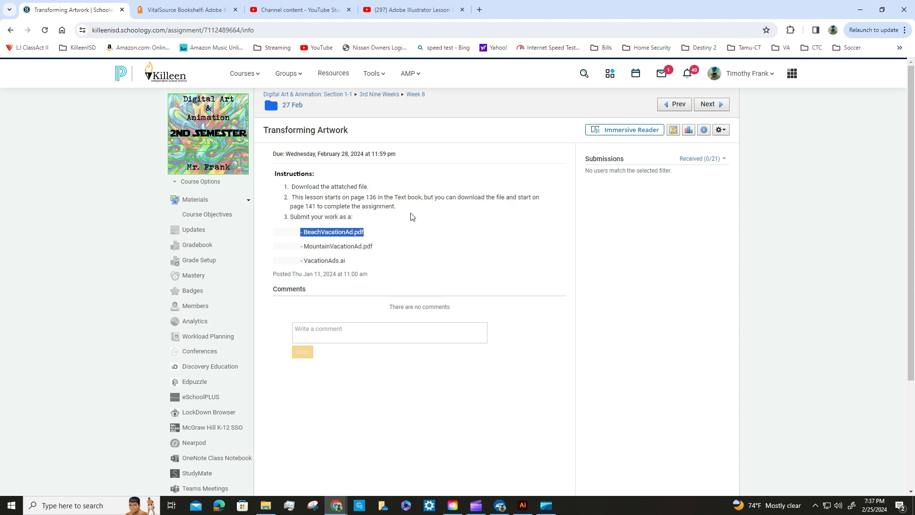